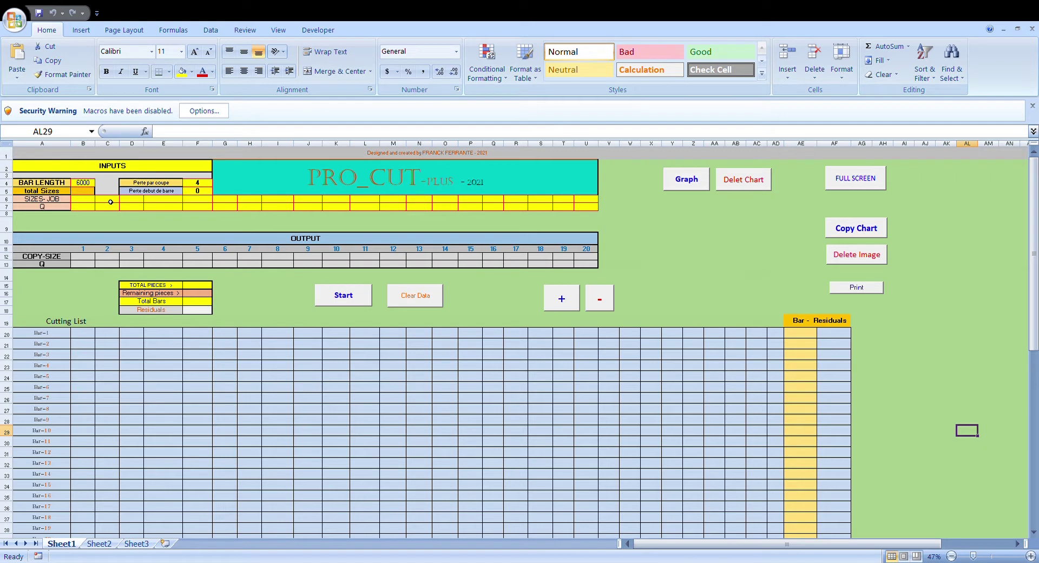
Zoom the sheet to 60% and enter job sizes 1200 (quantity 4) and 600 (quantity 2).
left_click(1031, 556)
left_click(1030, 556)
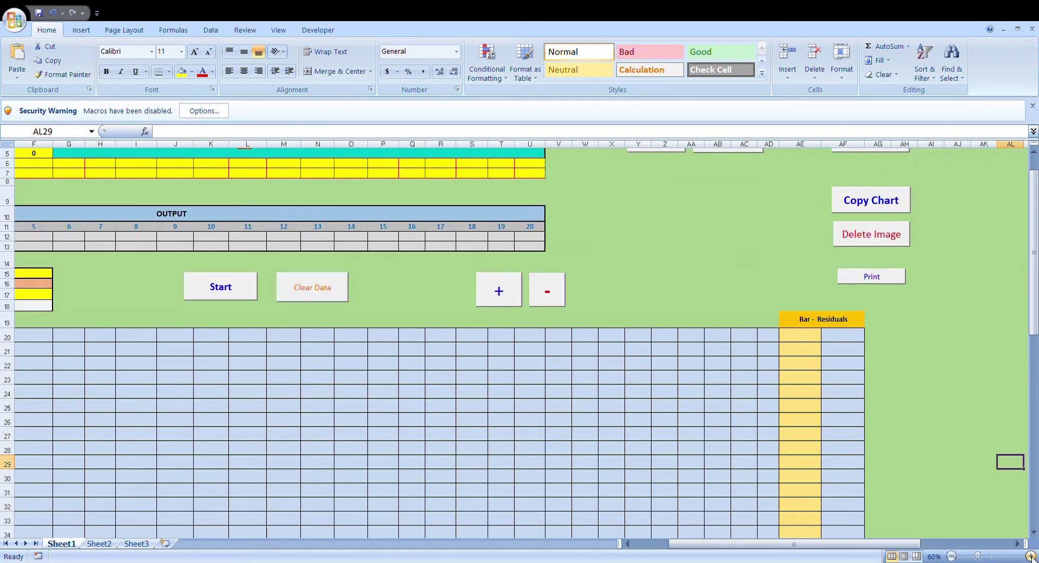
left_click_drag(794, 543, 758, 543)
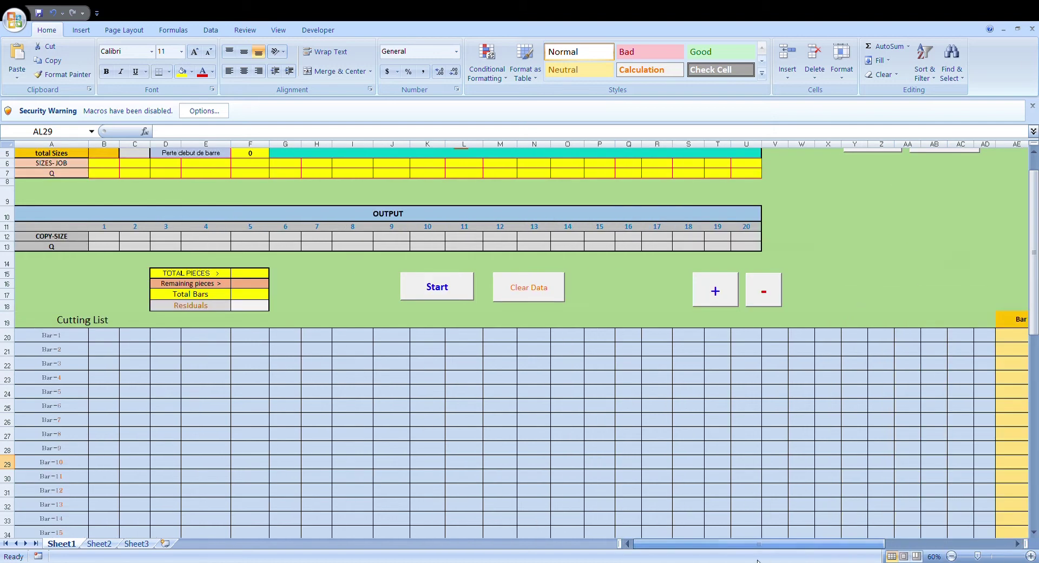
scroll(64, 309, "up", 2)
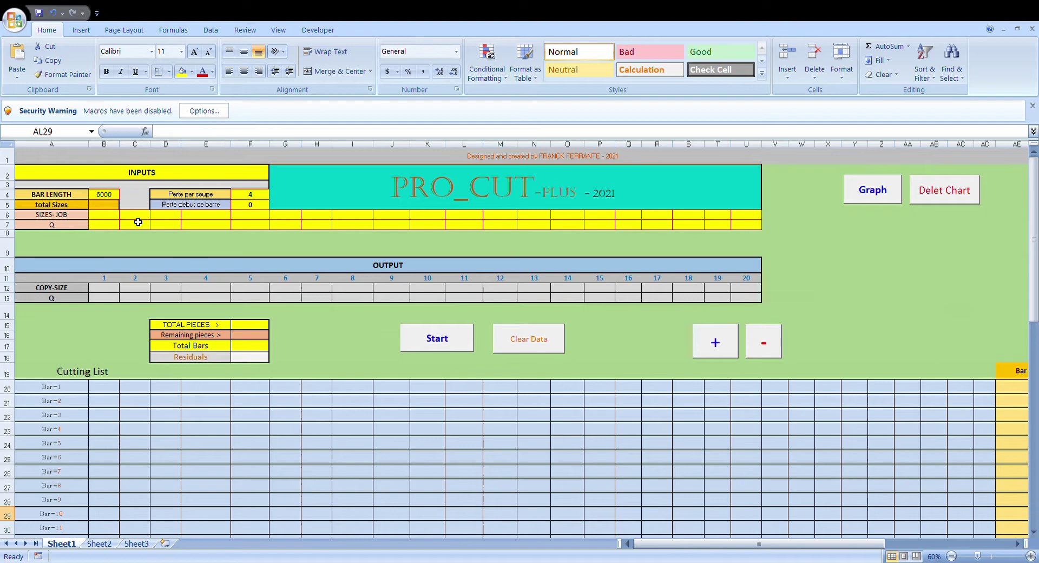
left_click(103, 215)
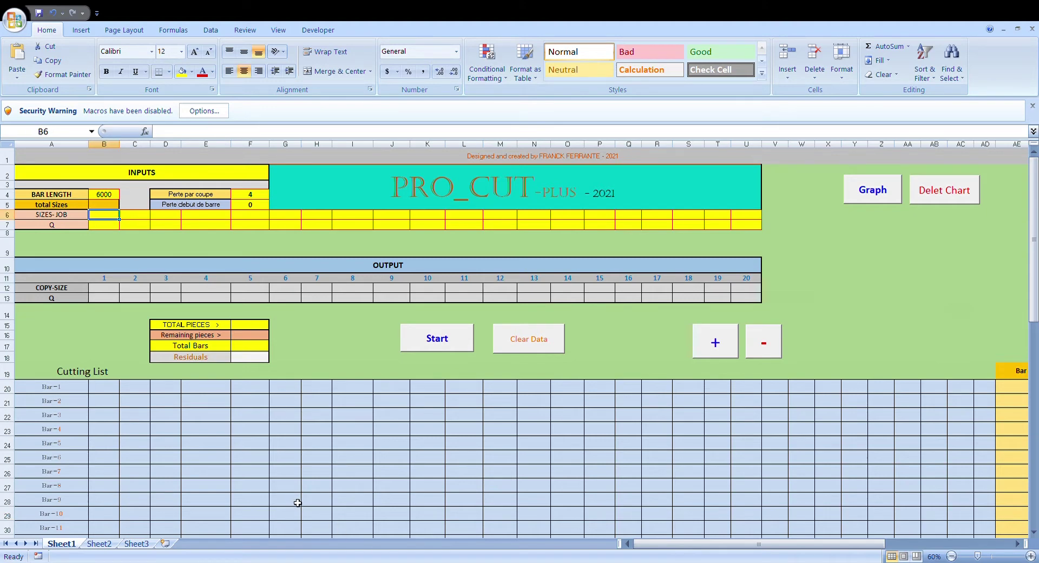
type("1200")
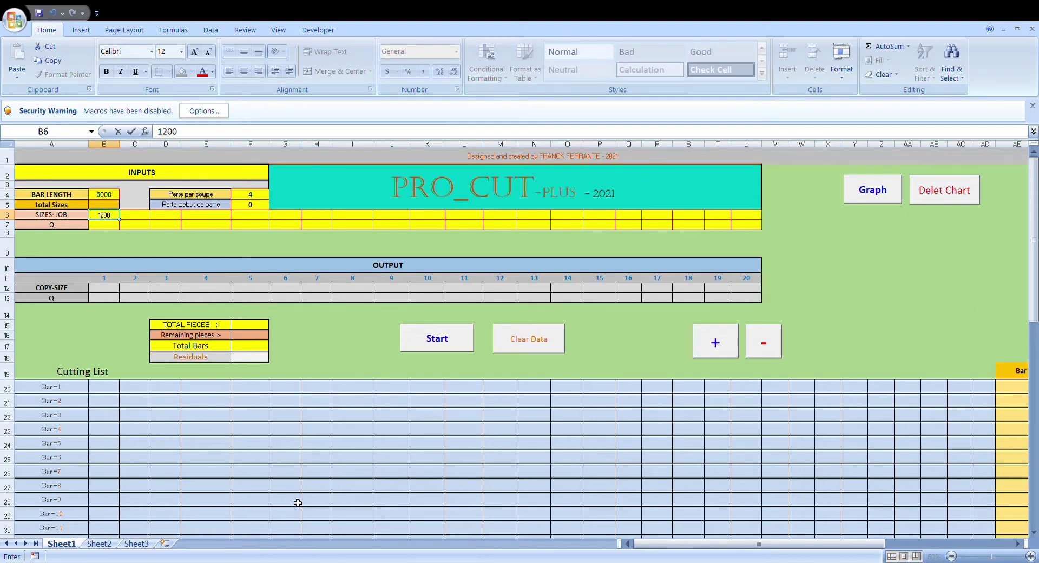
key("Return")
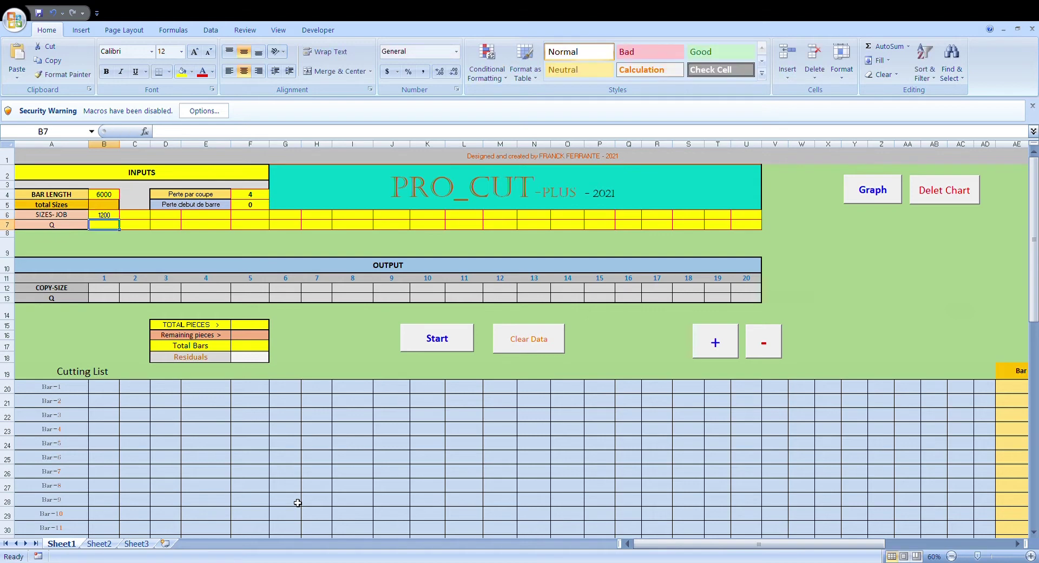
type("4")
key("Tab")
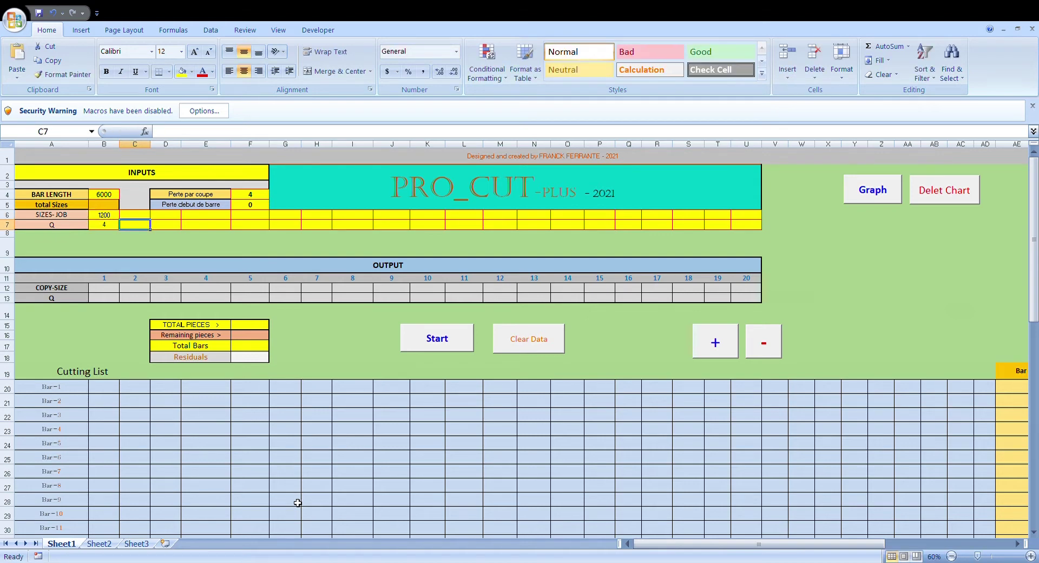
key("Up")
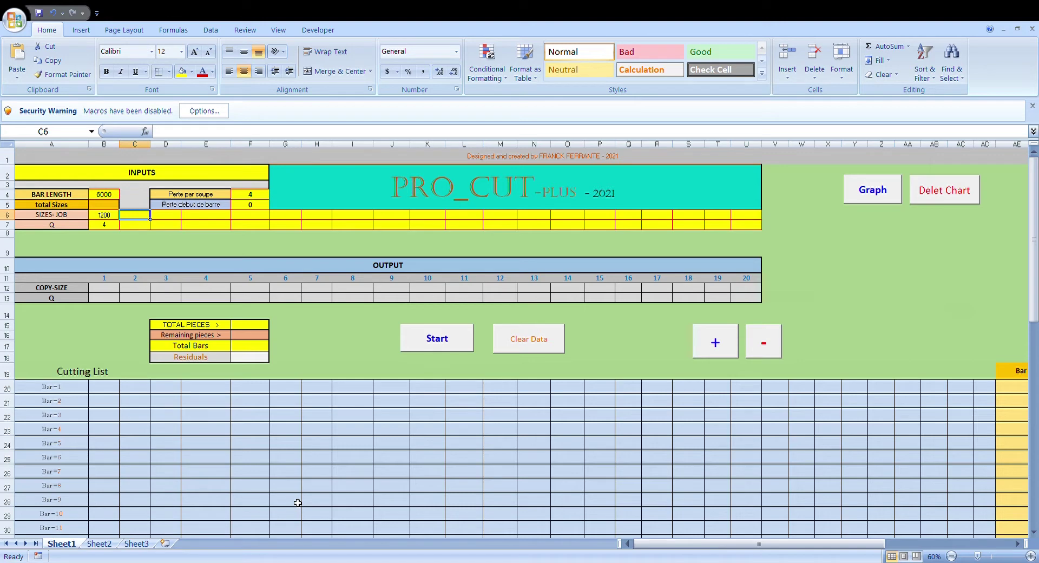
type("600")
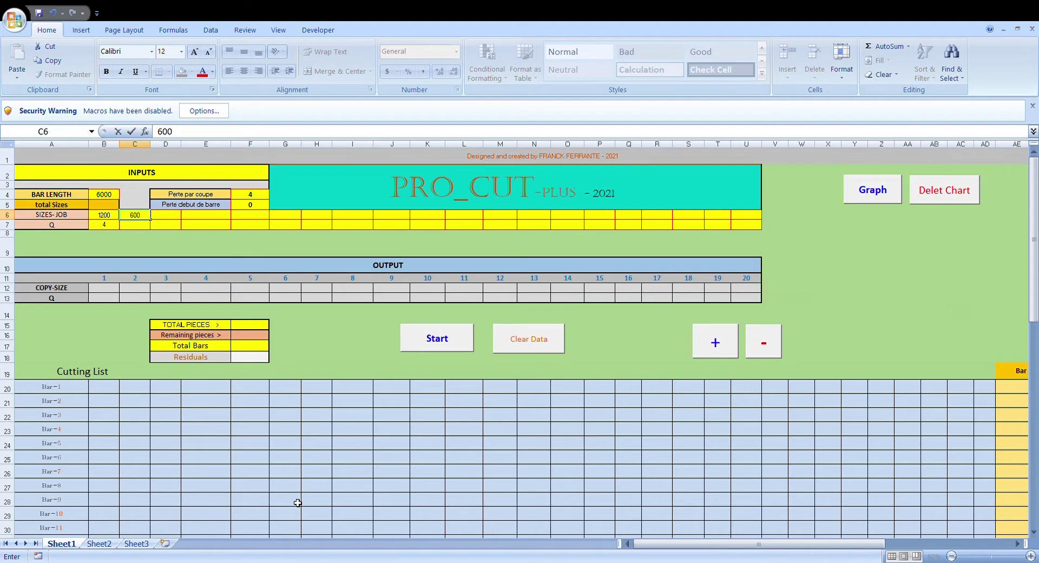
key("Return")
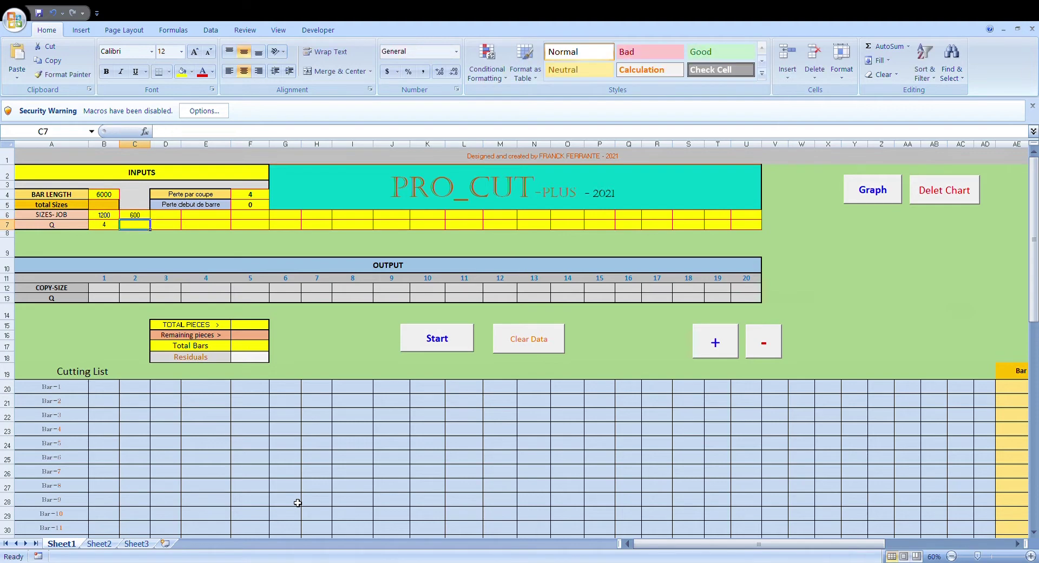
type("2")
key("Tab")
Enter job sizes 3200 (quantity 4) and 1800 (quantity 6).
key("Up")
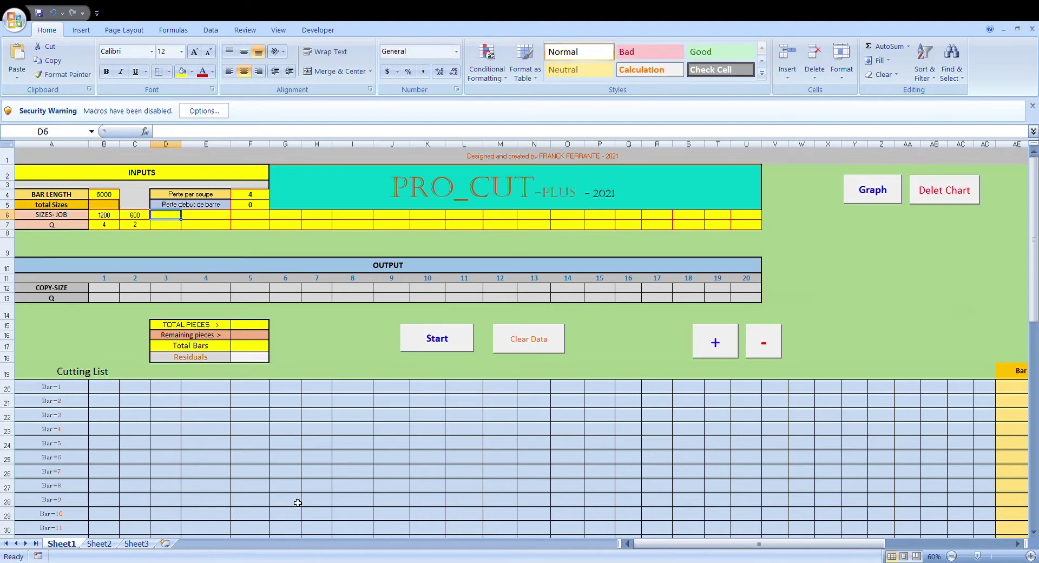
type("3")
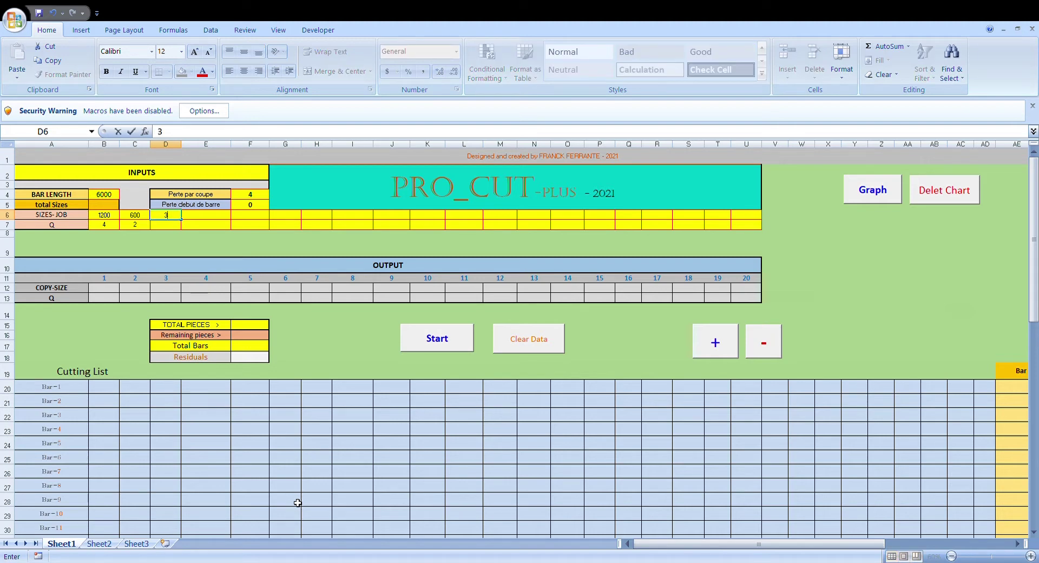
type("200")
key("Return")
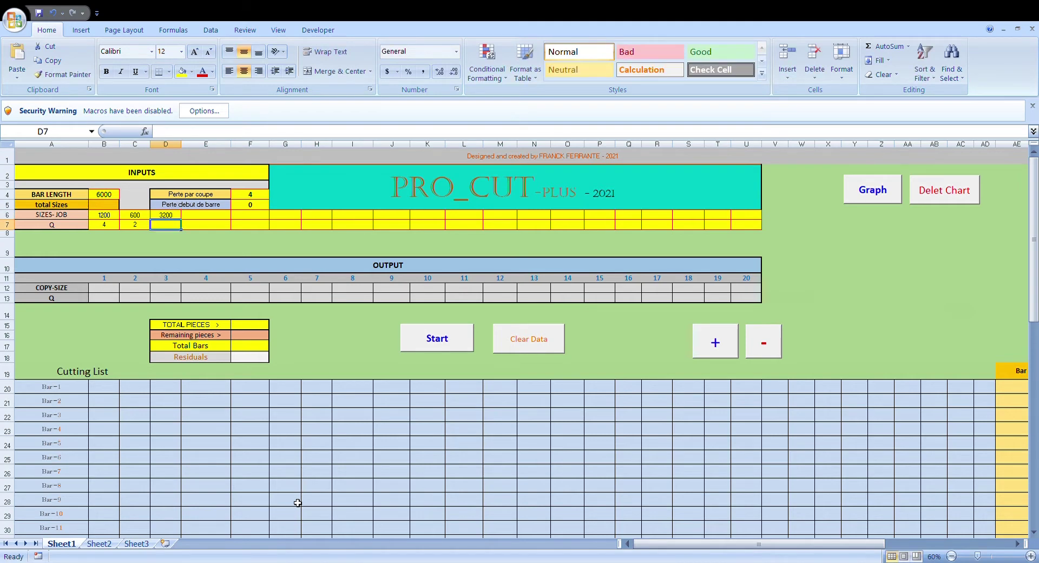
type("4")
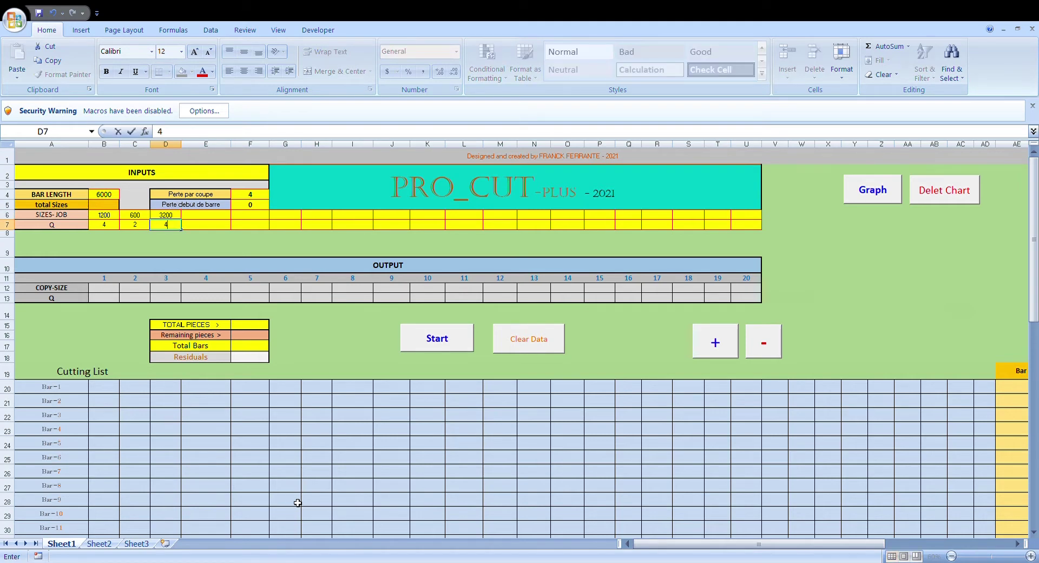
key("Tab")
type("6")
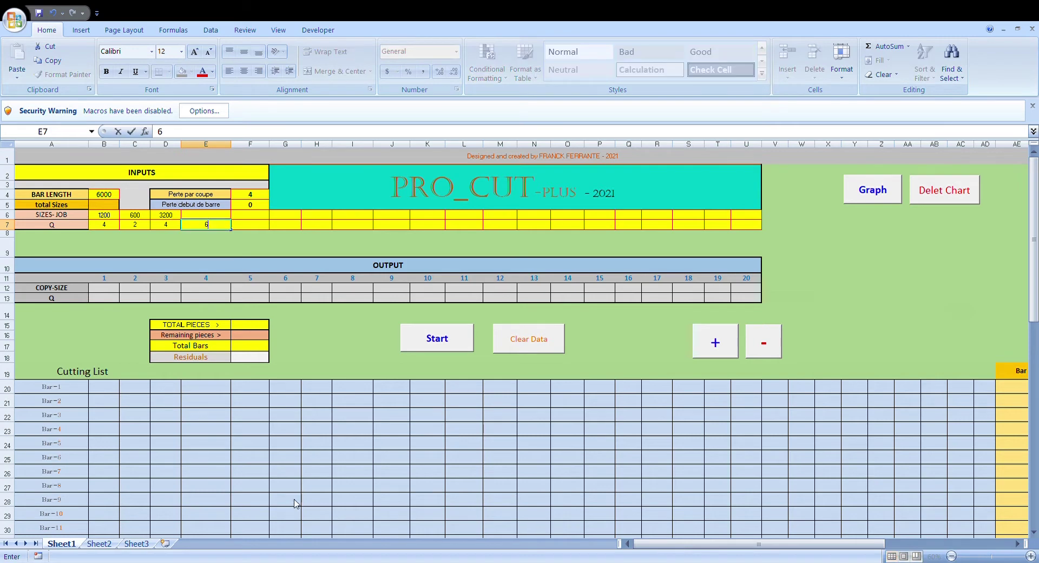
key("Up")
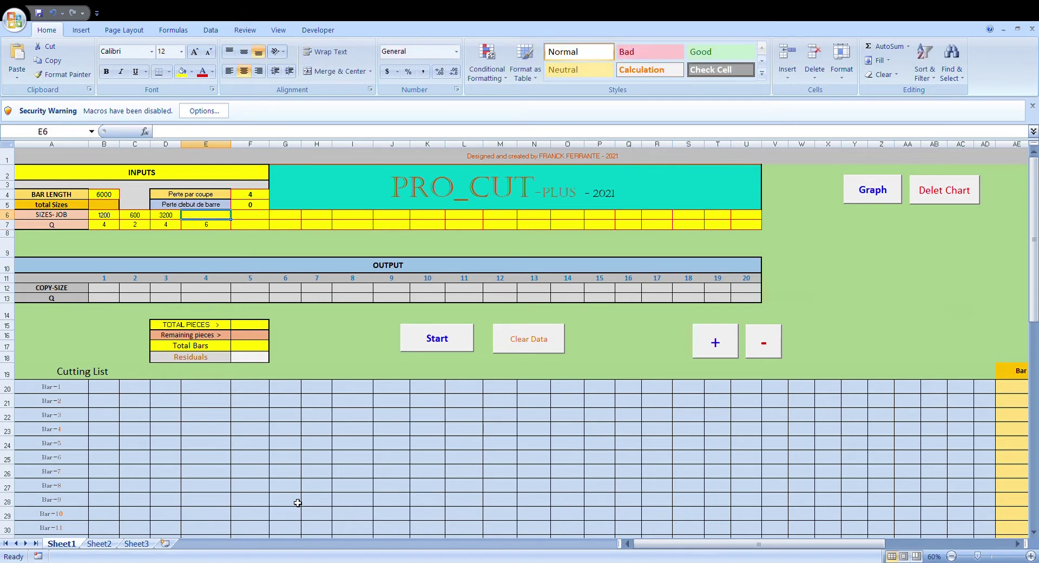
type("18")
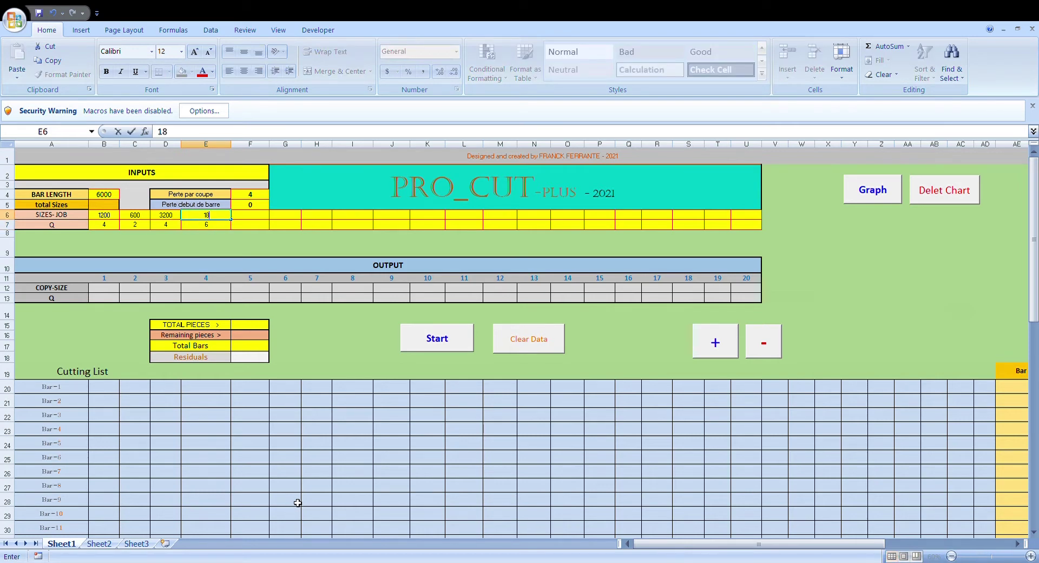
type("00")
key("Tab")
key("Up")
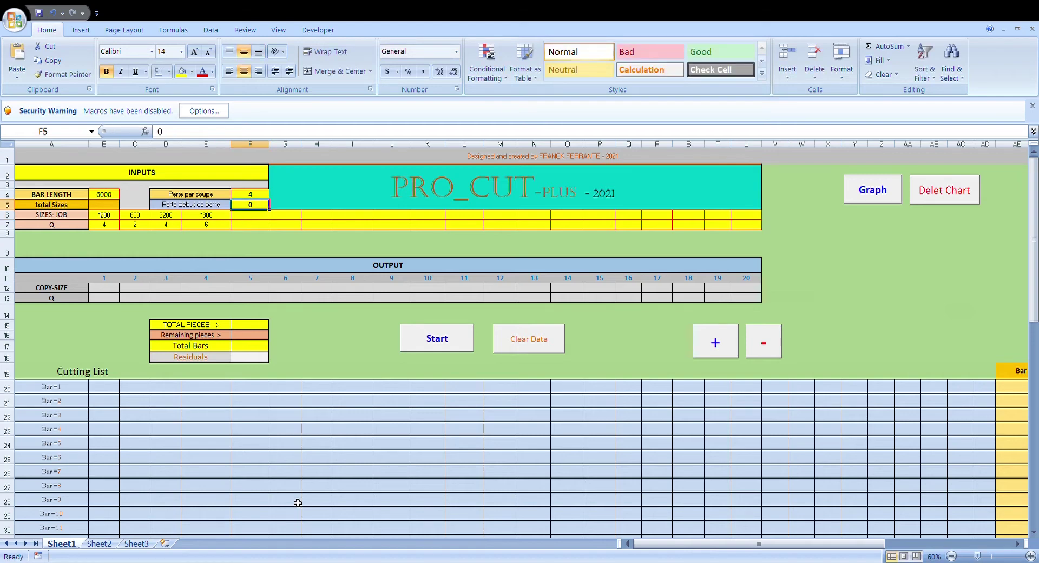
Enter job sizes 900 (quantity 4), 250 (quantity 4) and 2800 (quantity 2).
left_click(260, 216)
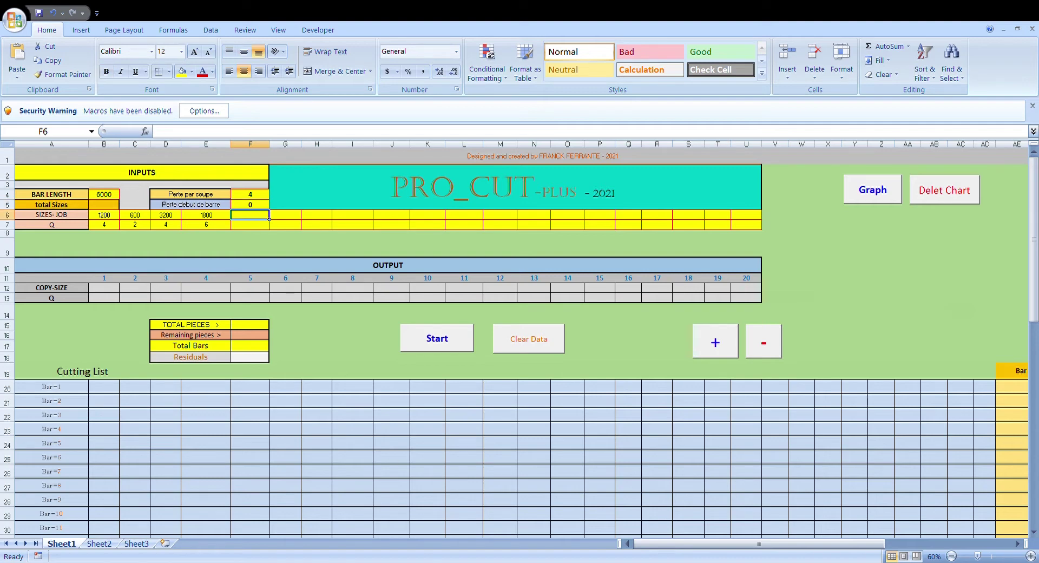
type("900")
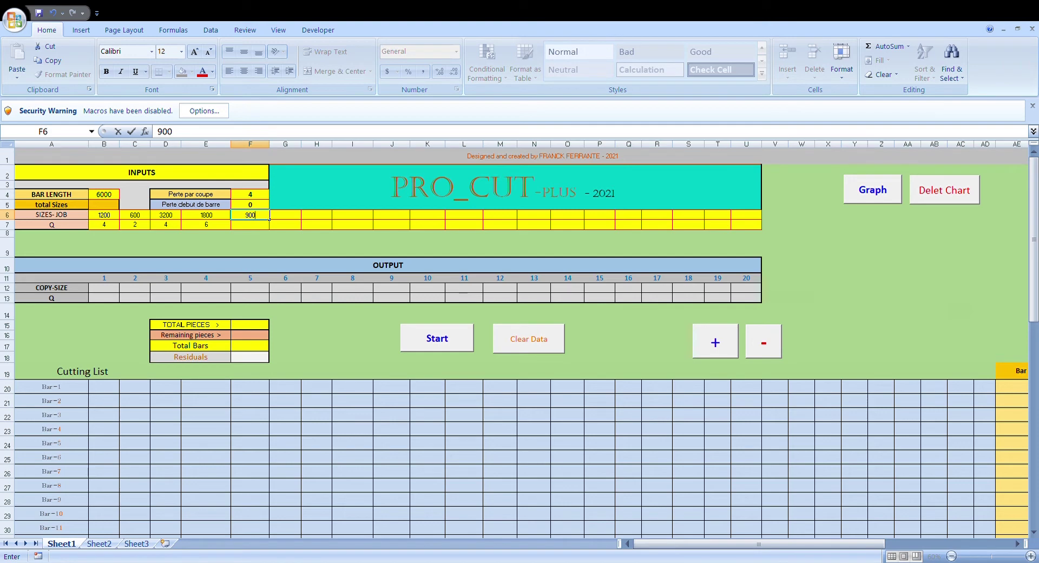
key("Return")
type("4")
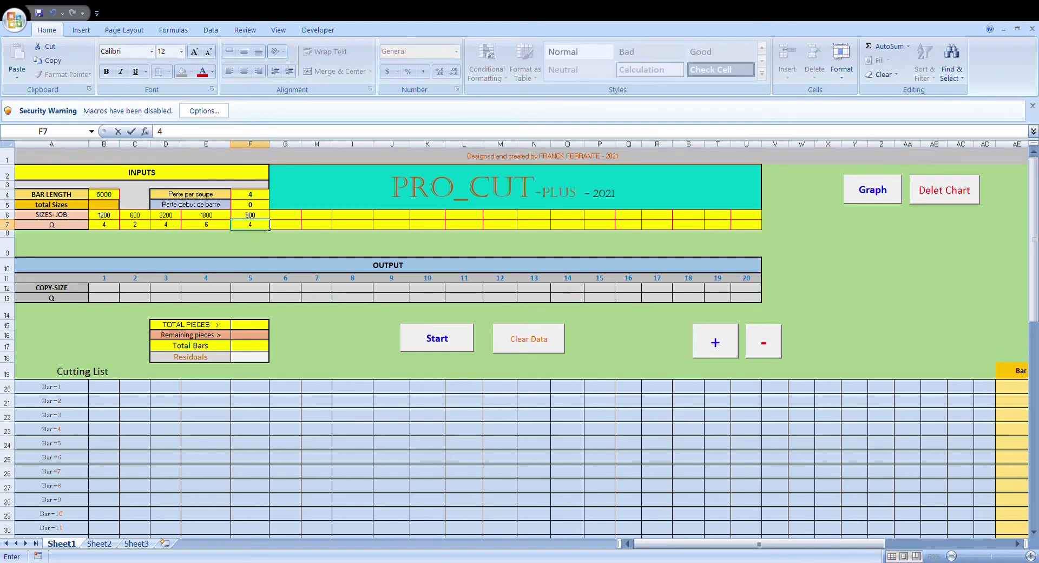
key("Tab")
key("Up")
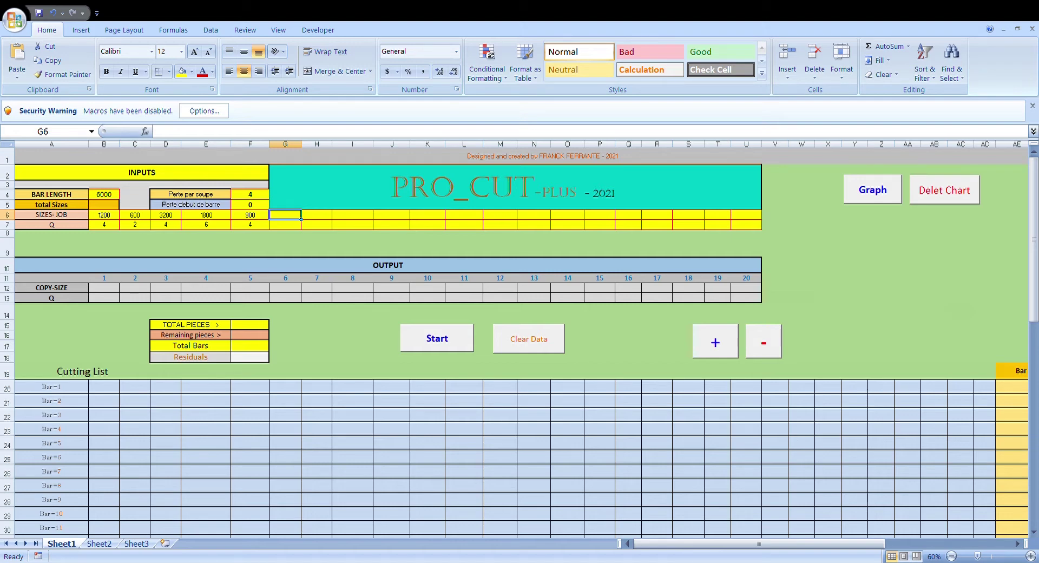
type("250")
key("Return")
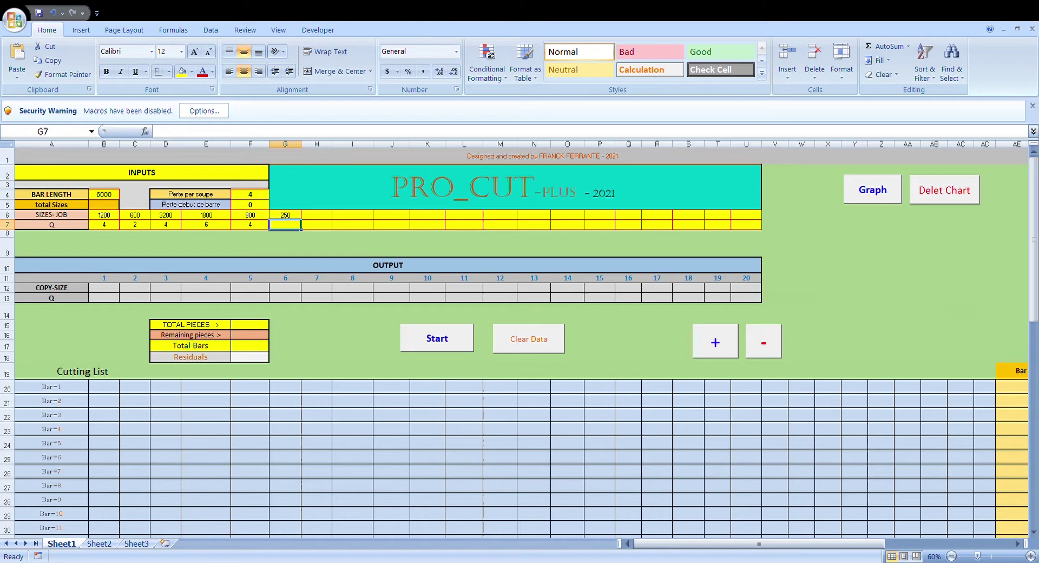
type("4")
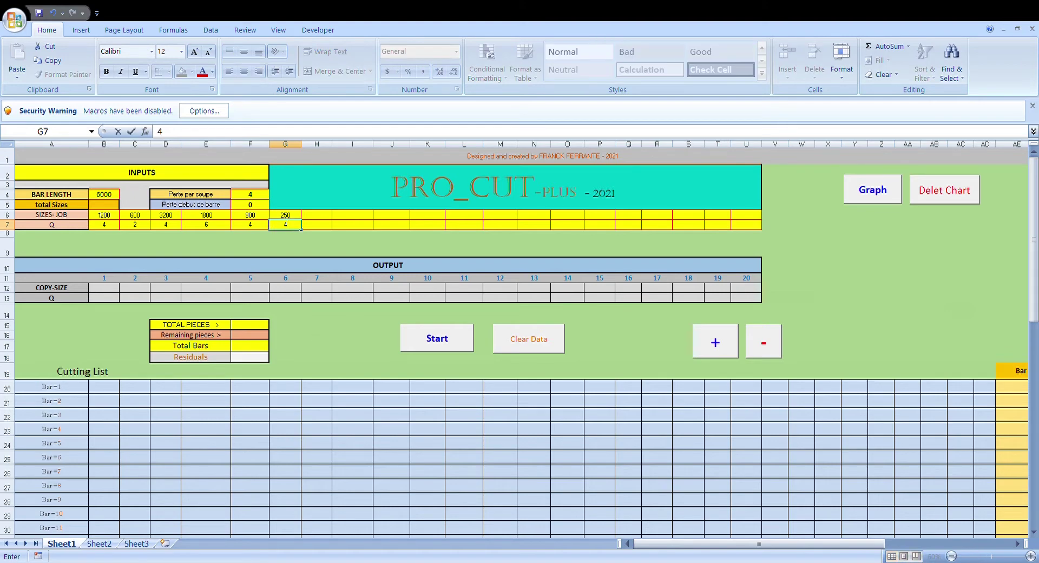
left_click(317, 215)
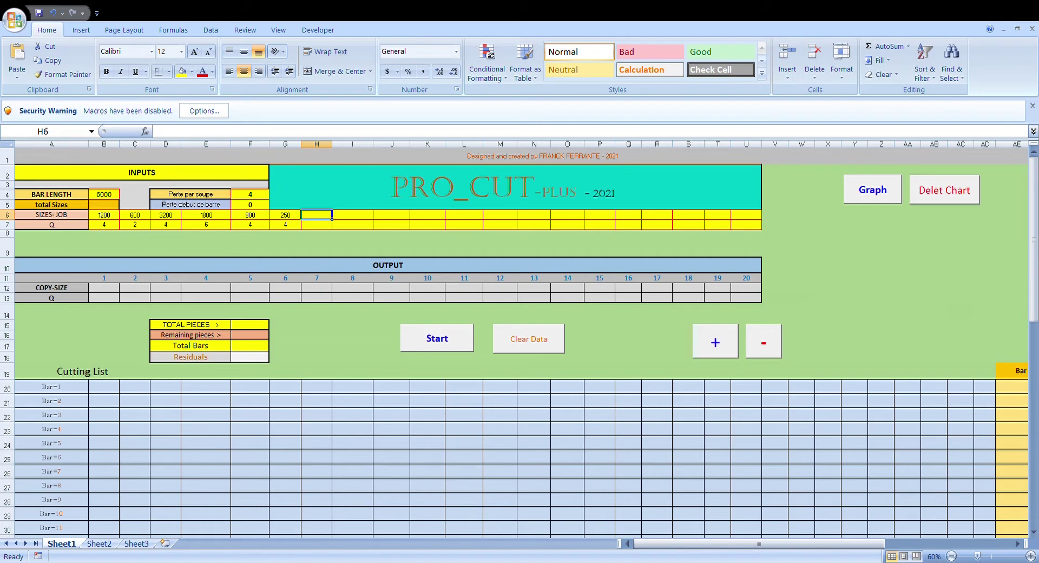
type("28")
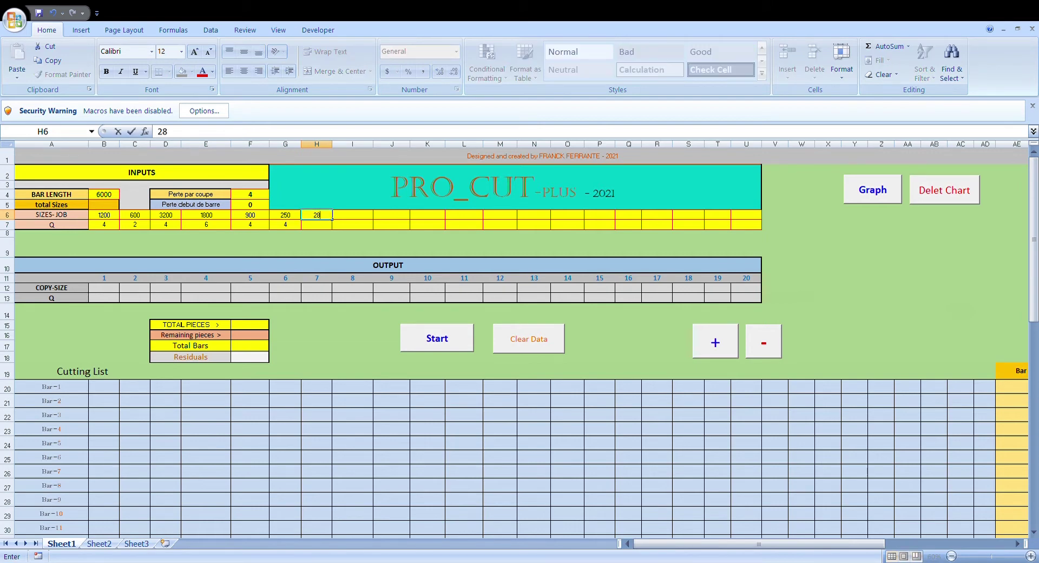
type("00")
key("Return")
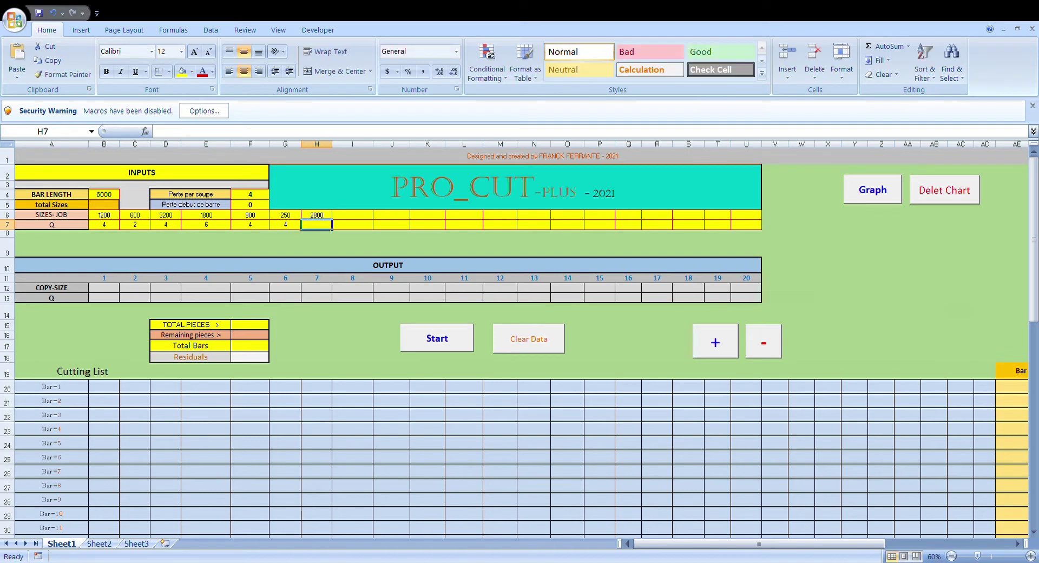
type("2")
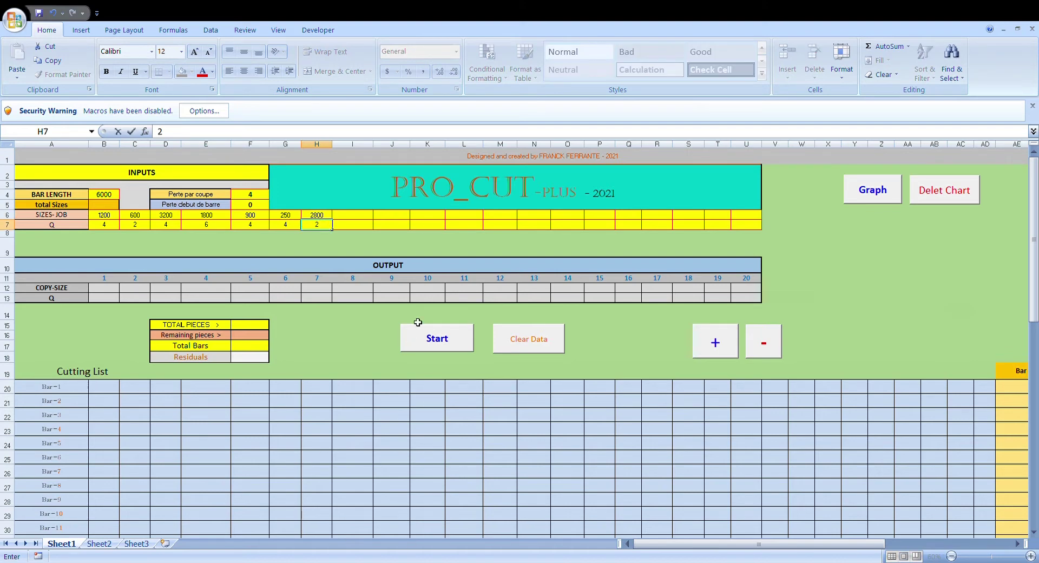
Enter 6500 as bar length in B4, 6 as loss per cut in F4 and 10 as bar-start loss in F5.
left_click(328, 325)
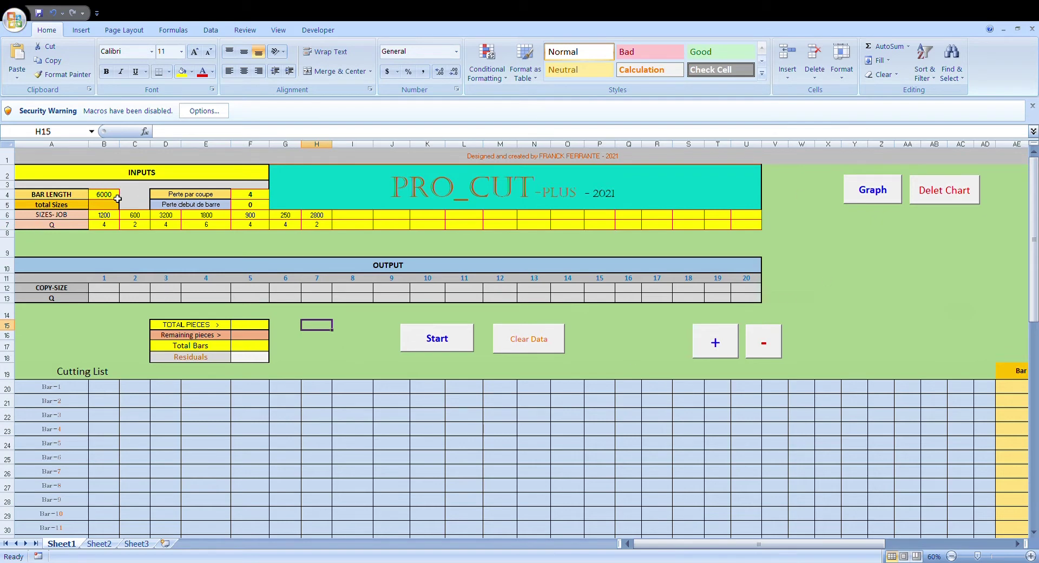
left_click(112, 196)
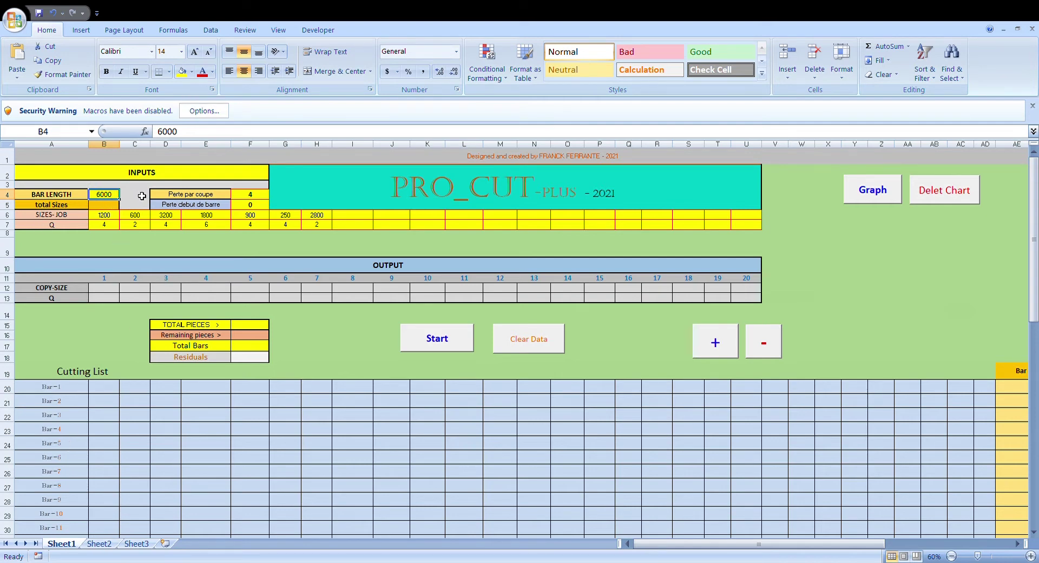
type("6500")
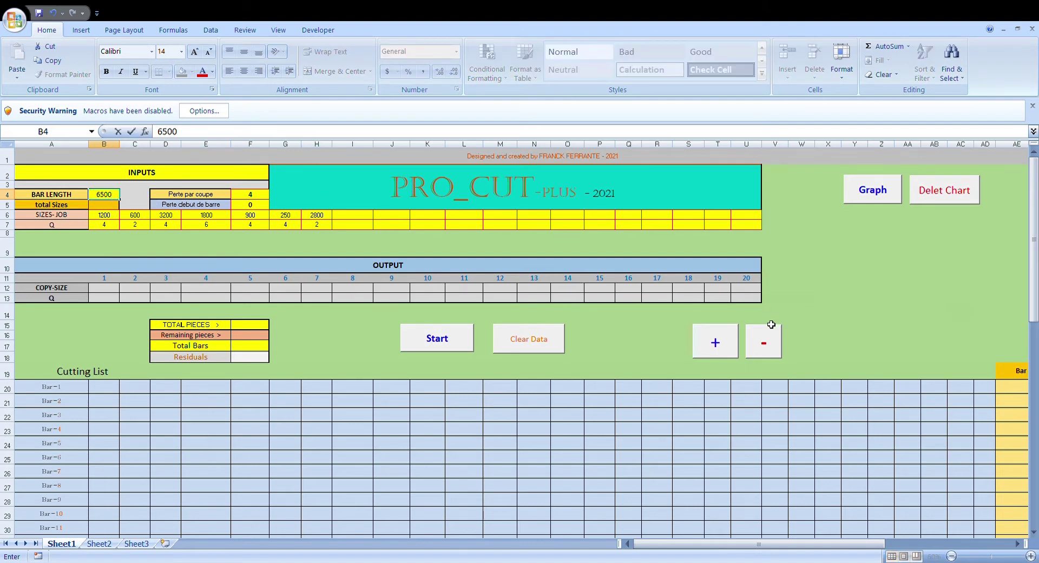
left_click(258, 194)
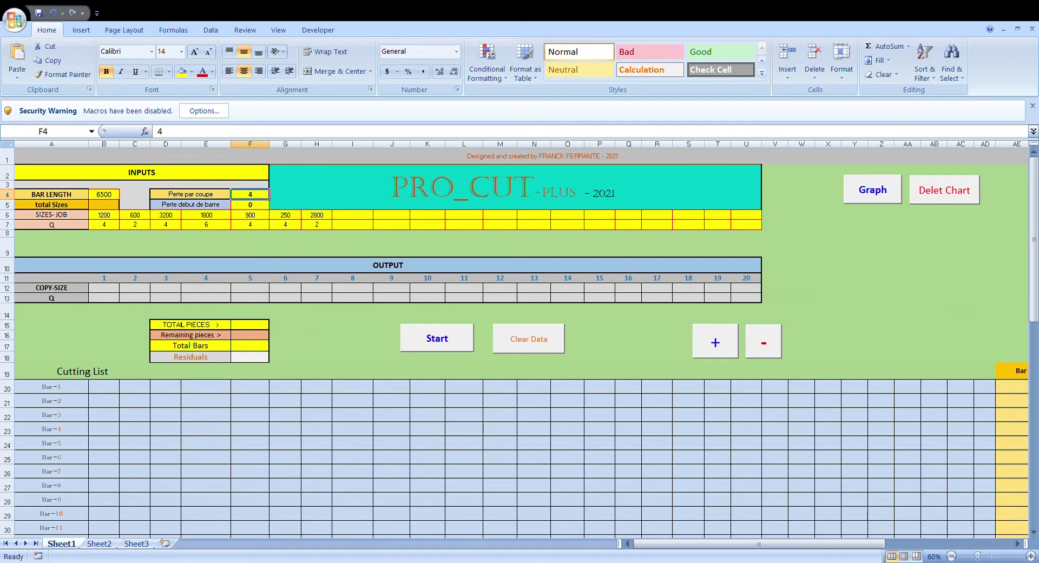
type("6")
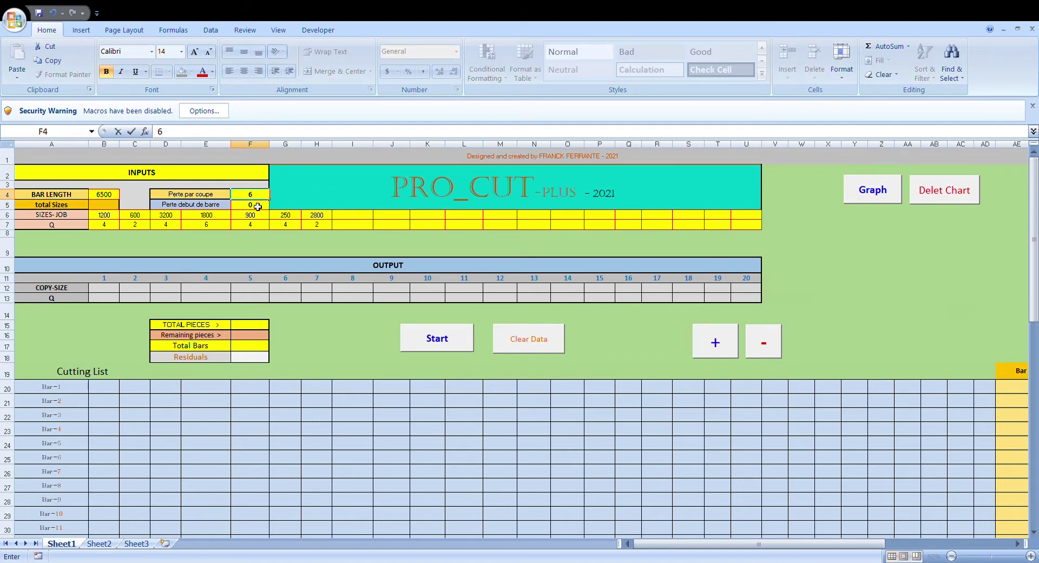
key("Return")
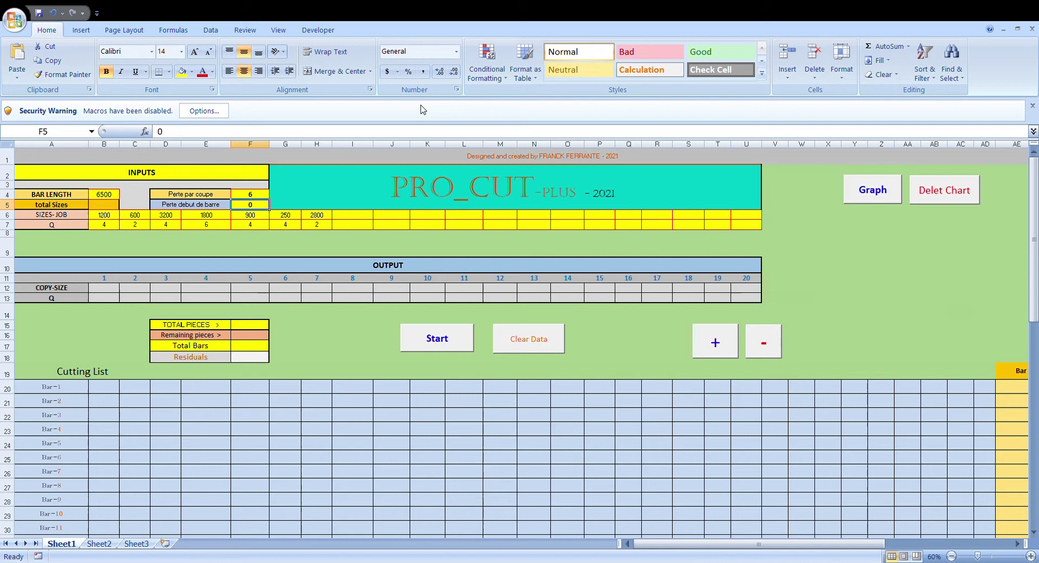
type("10")
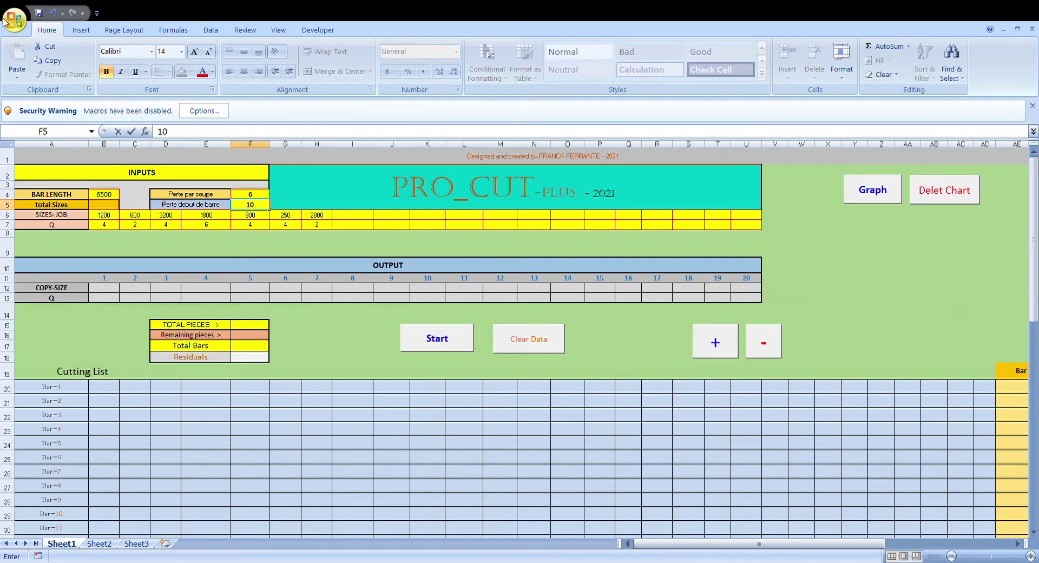
left_click(342, 247)
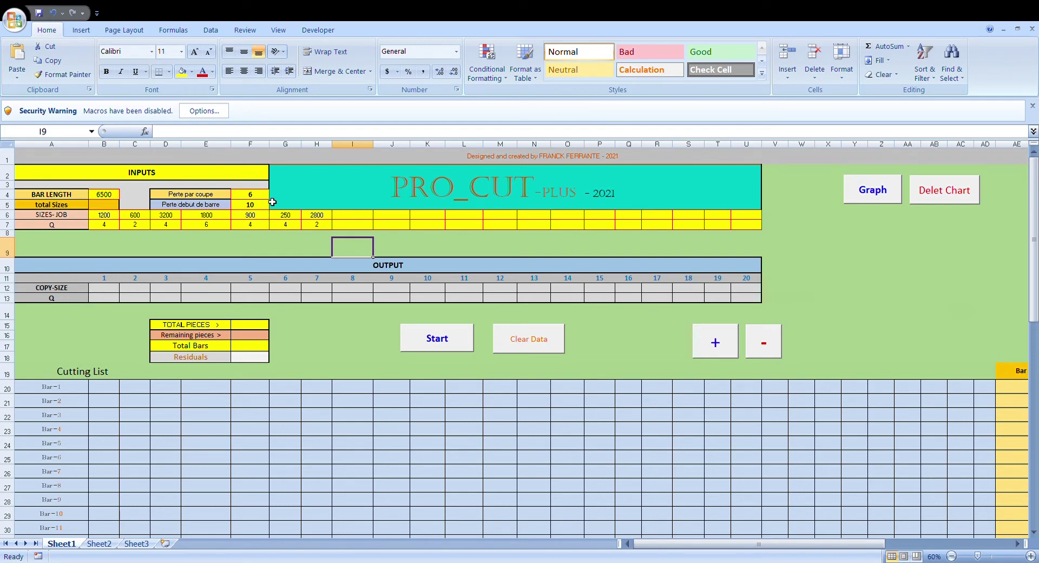
Scroll right to column AE and switch the cutting sheet to full-screen view.
left_click(256, 208)
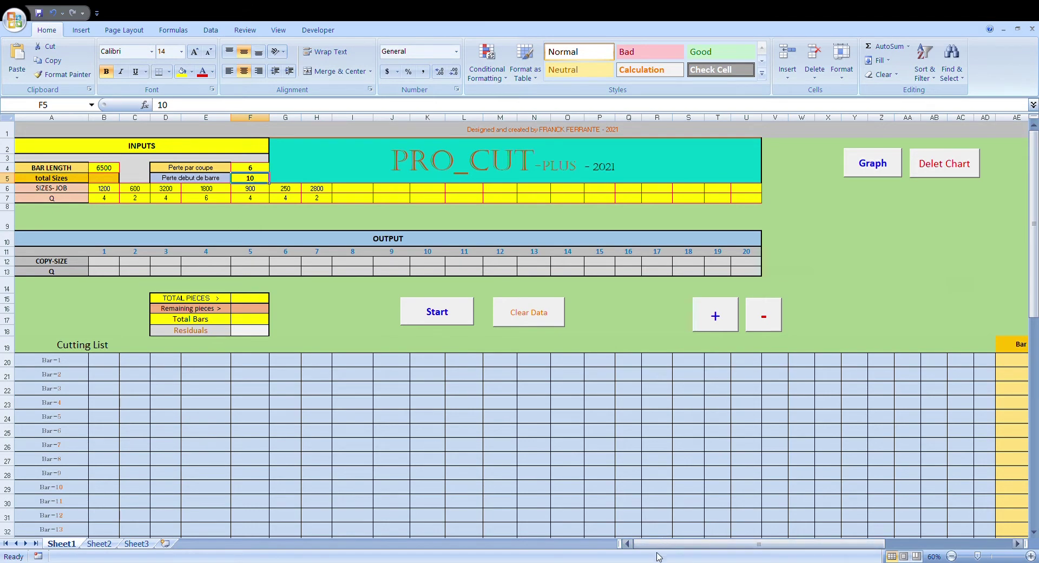
left_click_drag(658, 546, 700, 546)
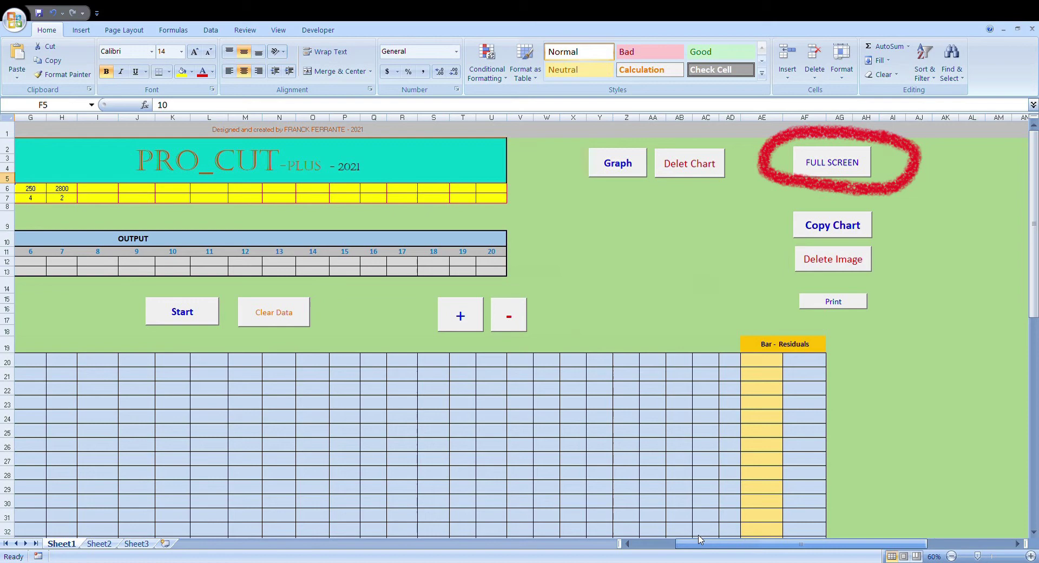
left_click(832, 162)
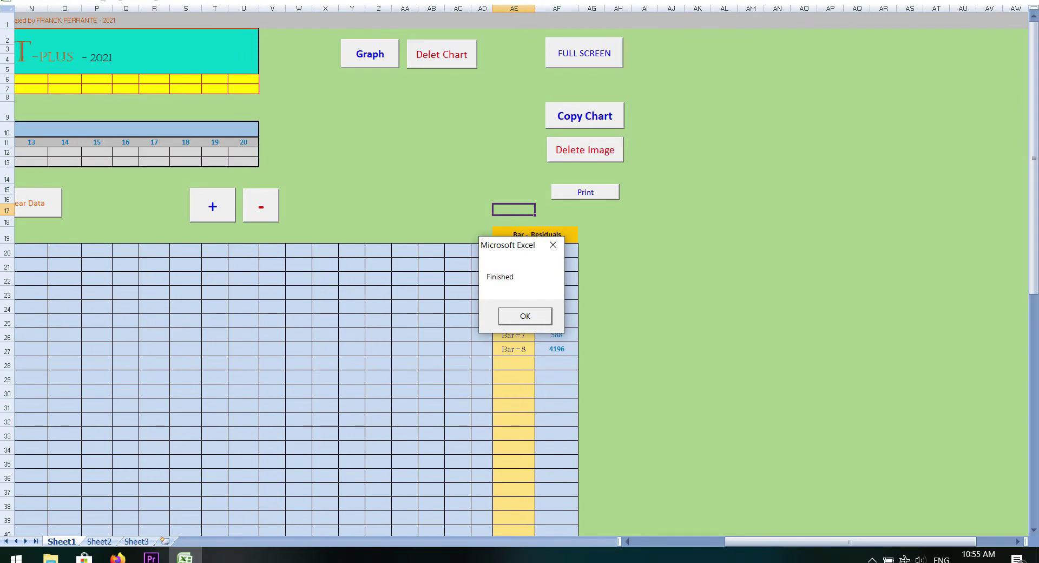
Dismiss the Finished and FINI messages, then scroll to review the 7-bar cutting plan.
key("Return")
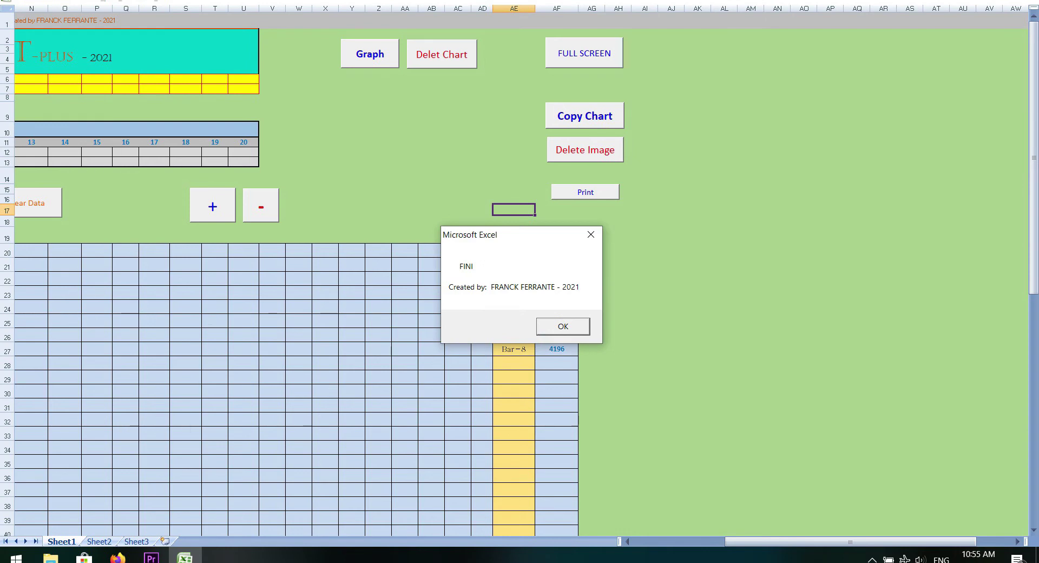
key("Return")
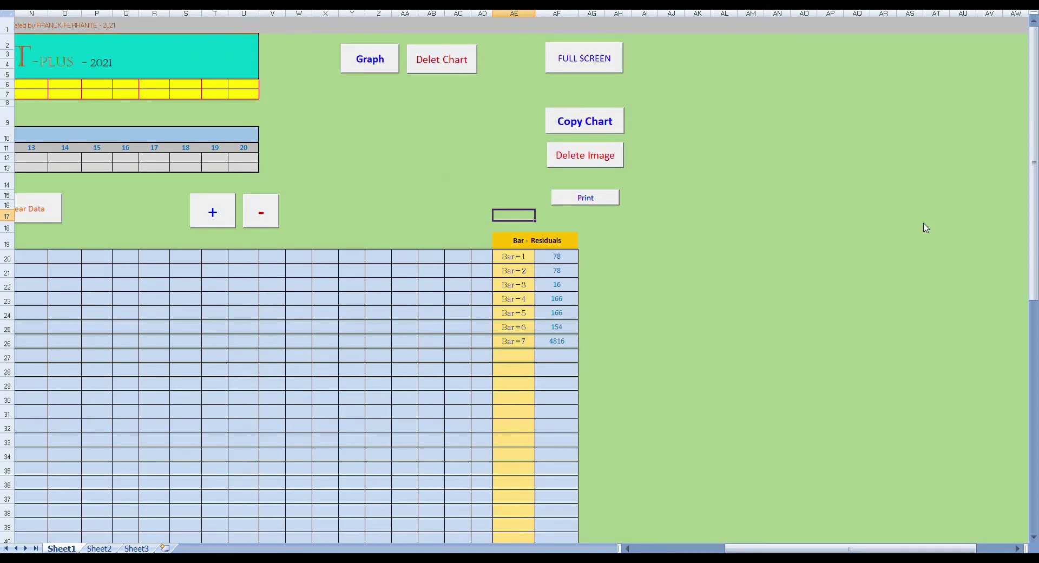
left_click_drag(924, 550, 832, 550)
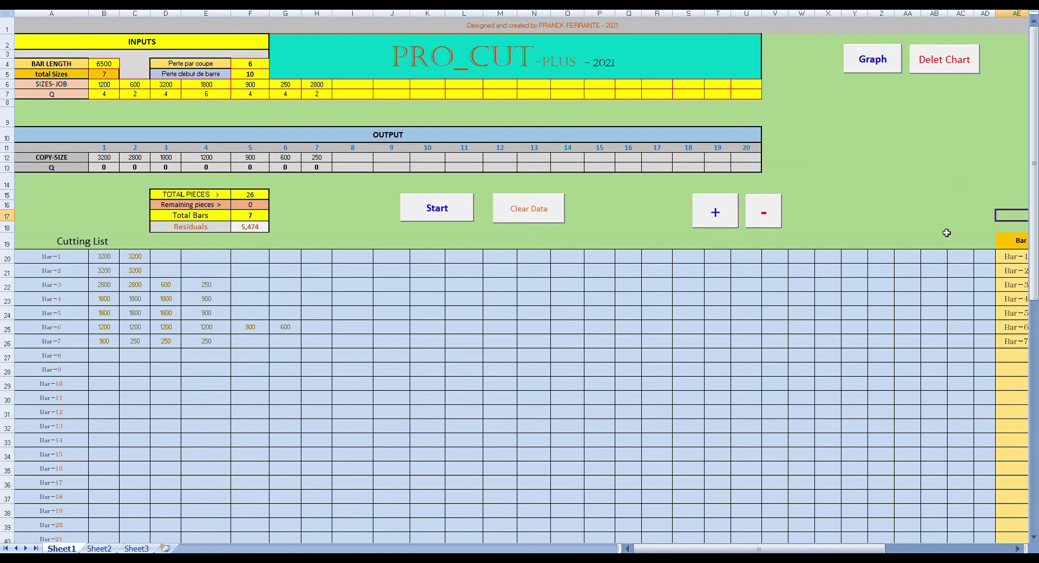
left_click(1018, 548)
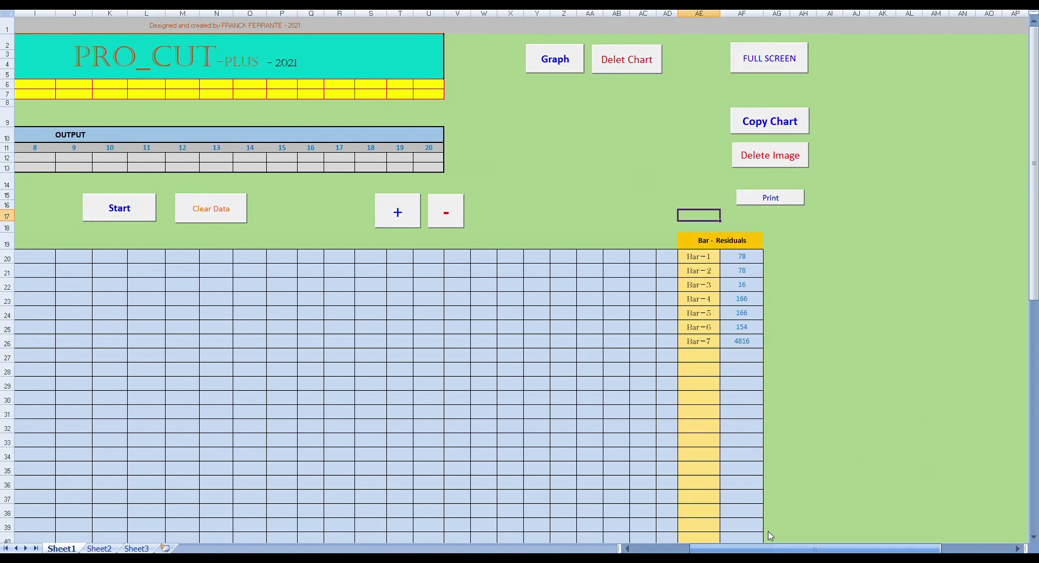
left_click(756, 61)
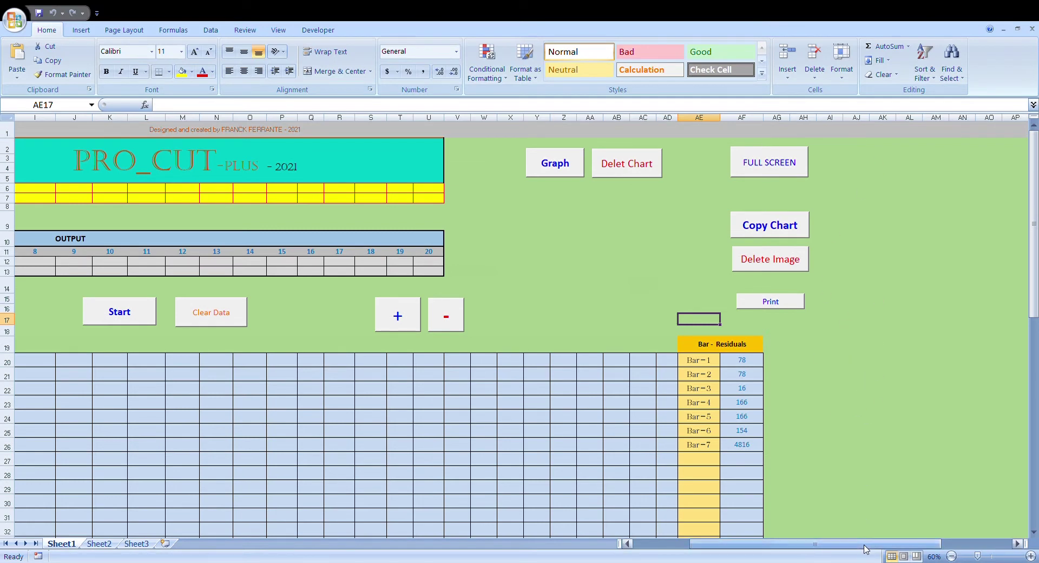
left_click_drag(857, 547, 828, 547)
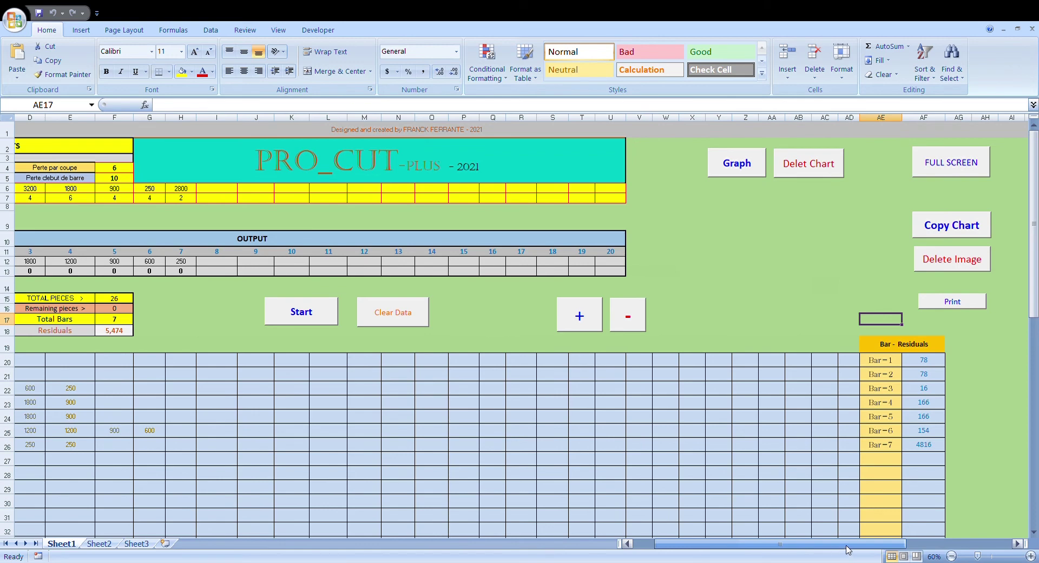
left_click(951, 557)
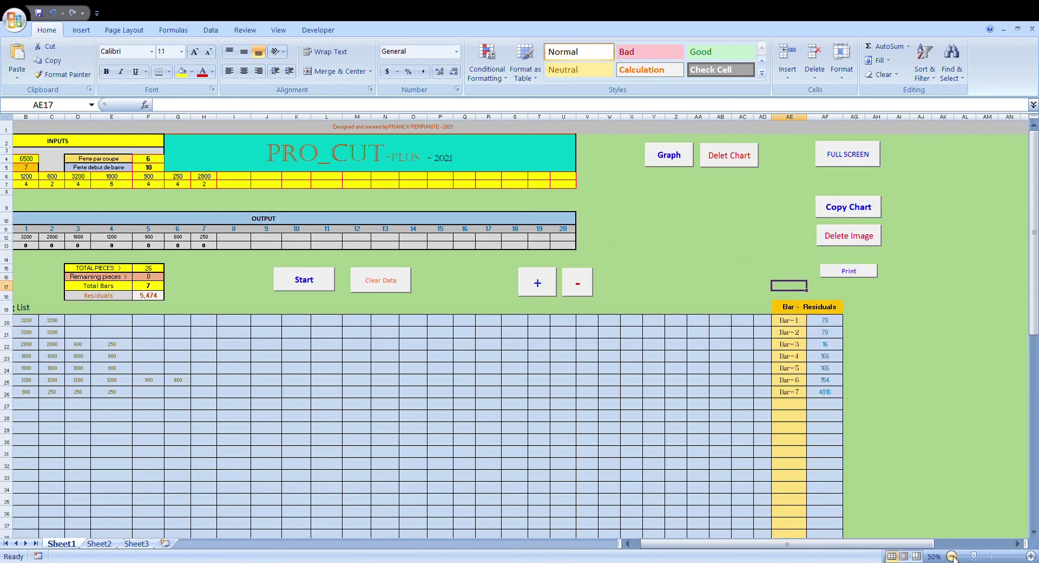
left_click(951, 556)
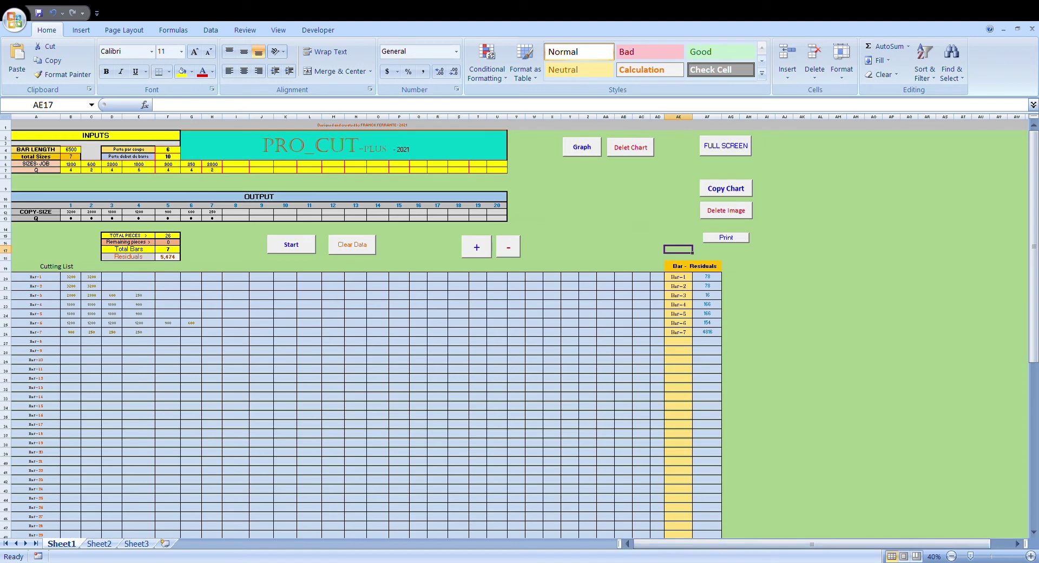
left_click(1030, 557)
scroll(897, 433, "up", 2)
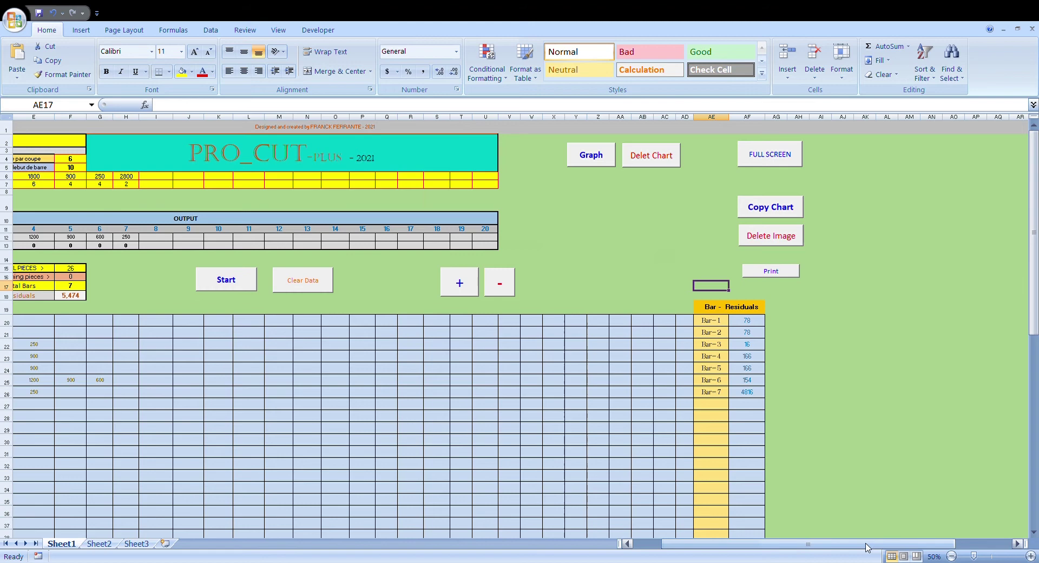
scroll(817, 556, "left", 2)
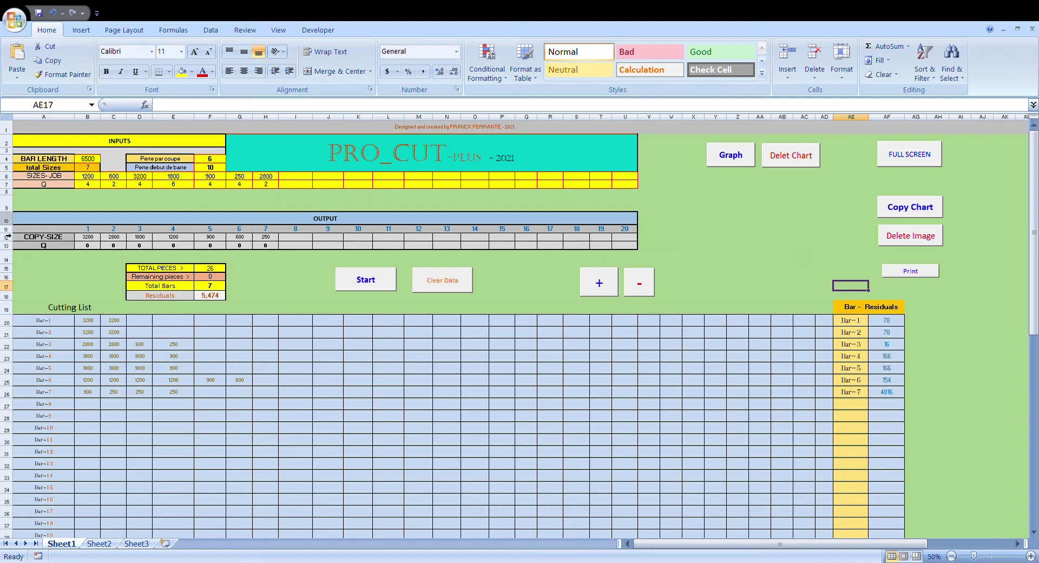
left_click(730, 156)
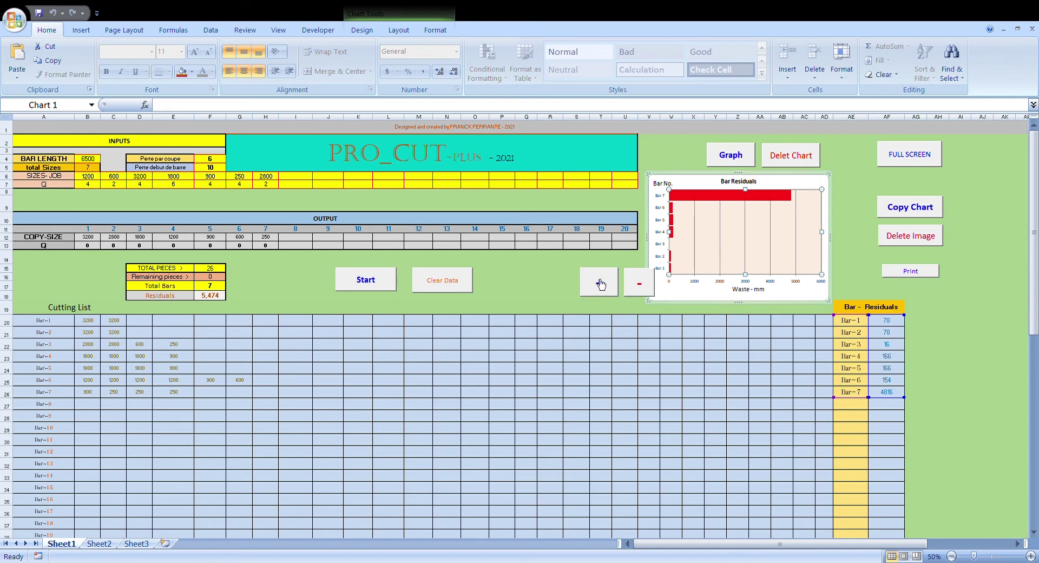
Copy the enlarged Bar Residuals chart as a picture, shrink the original, and move the picture over the cutting list.
left_click(599, 283)
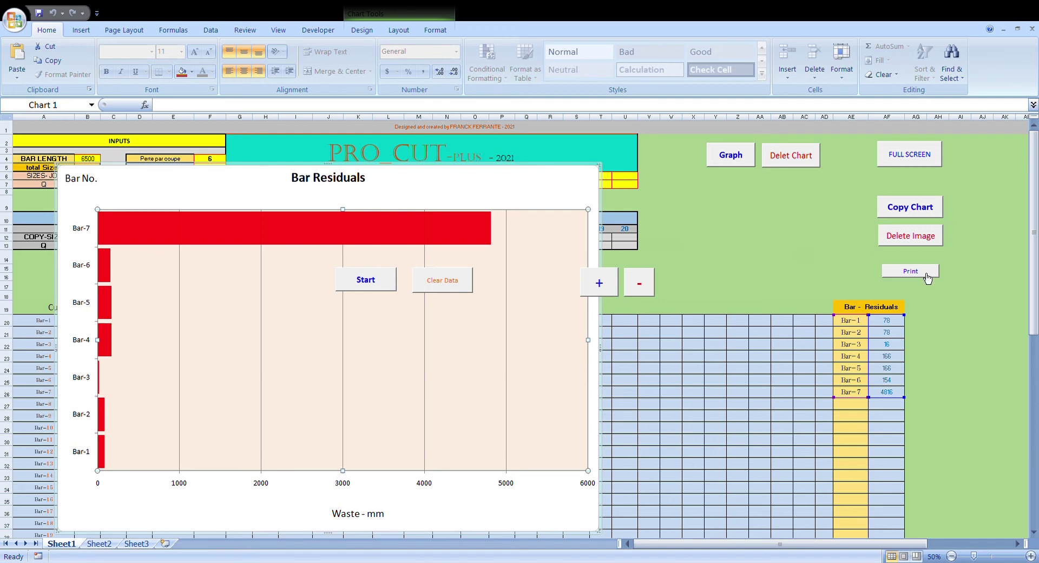
left_click(909, 210)
left_click(520, 198)
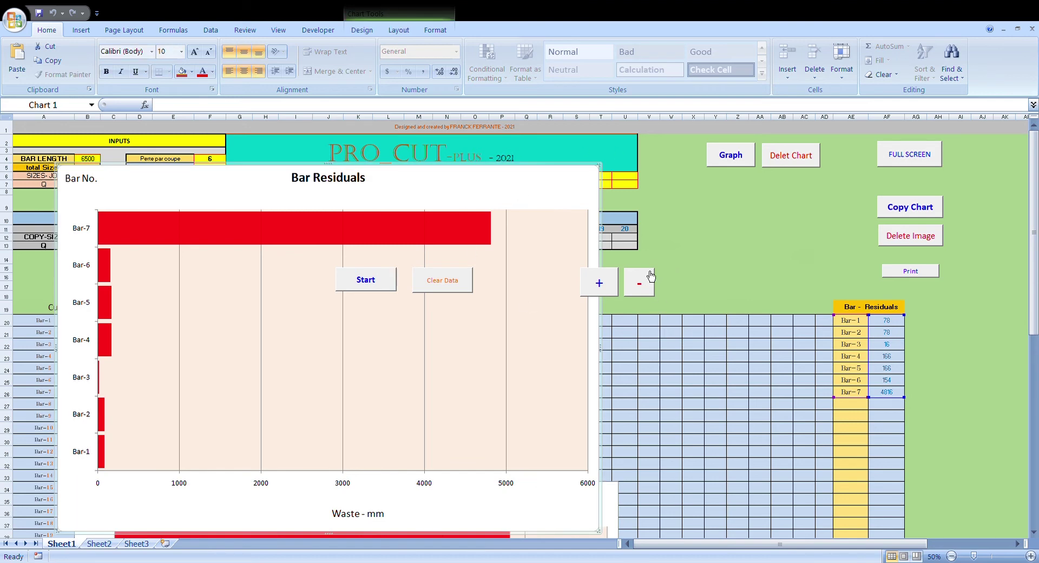
left_click(640, 285)
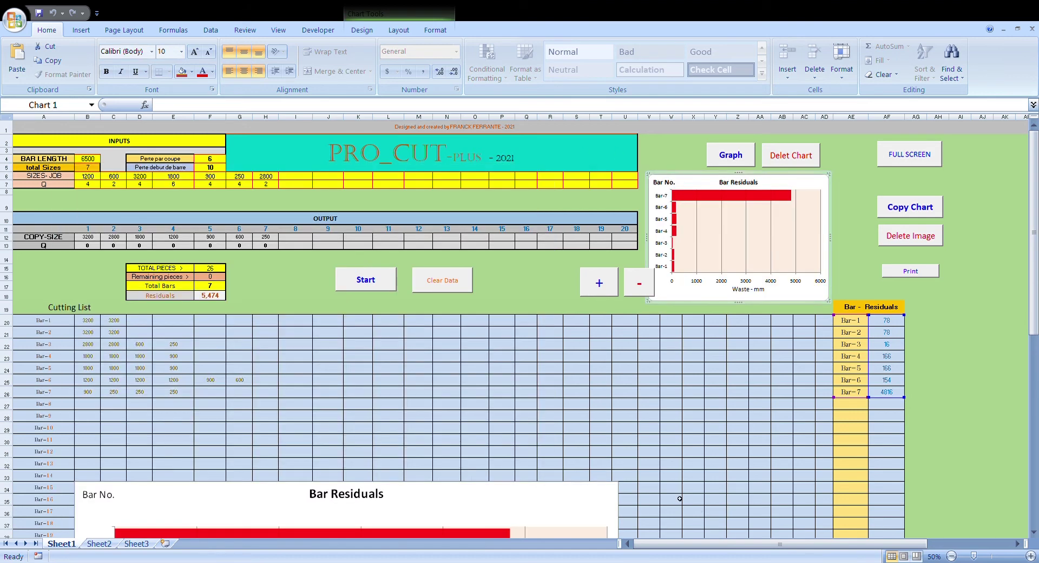
left_click(588, 508)
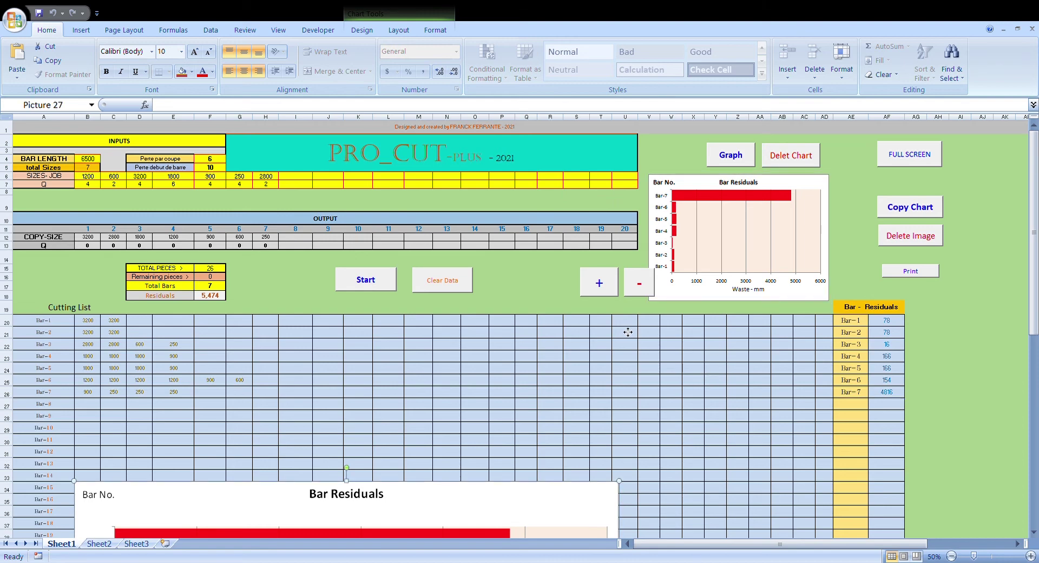
left_click_drag(627, 332, 773, 339)
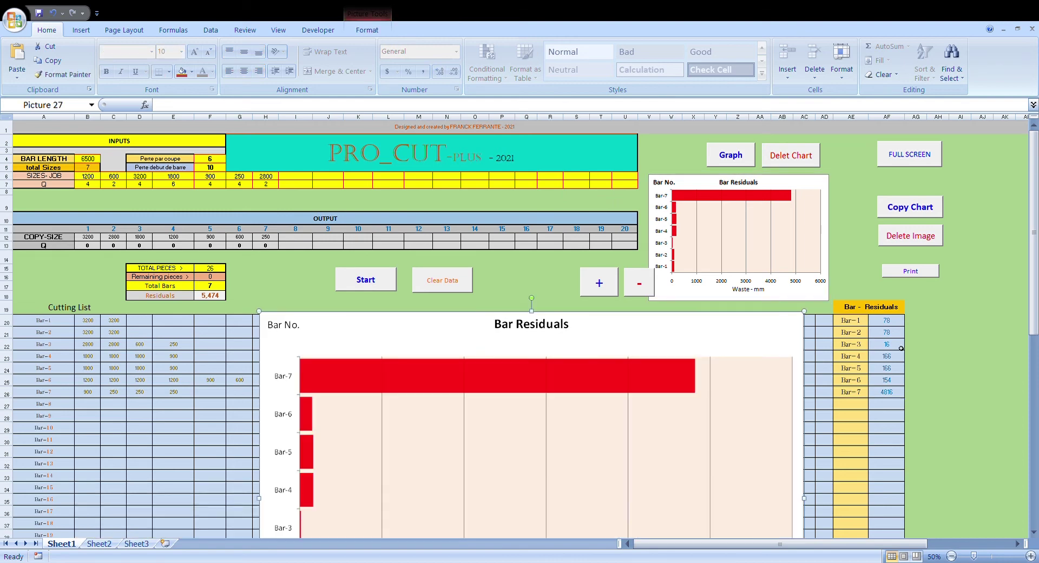
Drag the chart picture down to start near row 32, below the filled cutting-list rows.
scroll(901, 347, "down", 4)
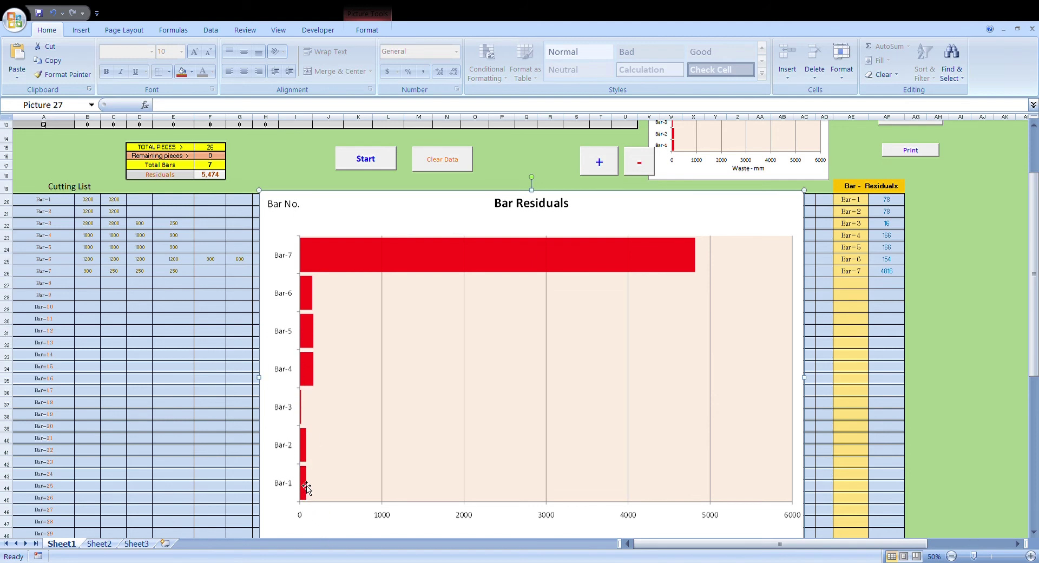
scroll(976, 316, "up", 1)
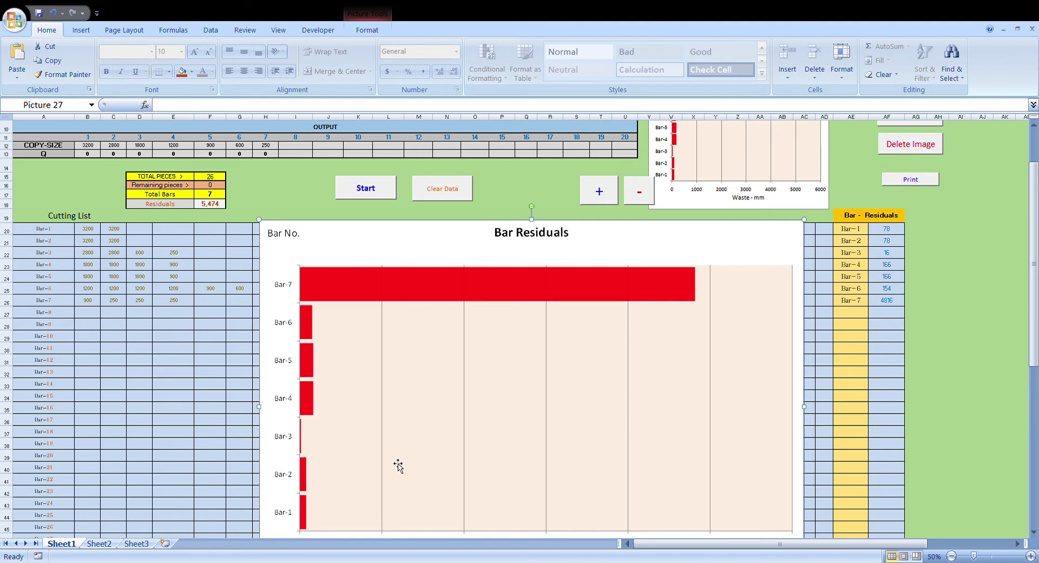
scroll(396, 460, "down", 2)
scroll(355, 424, "up", 5)
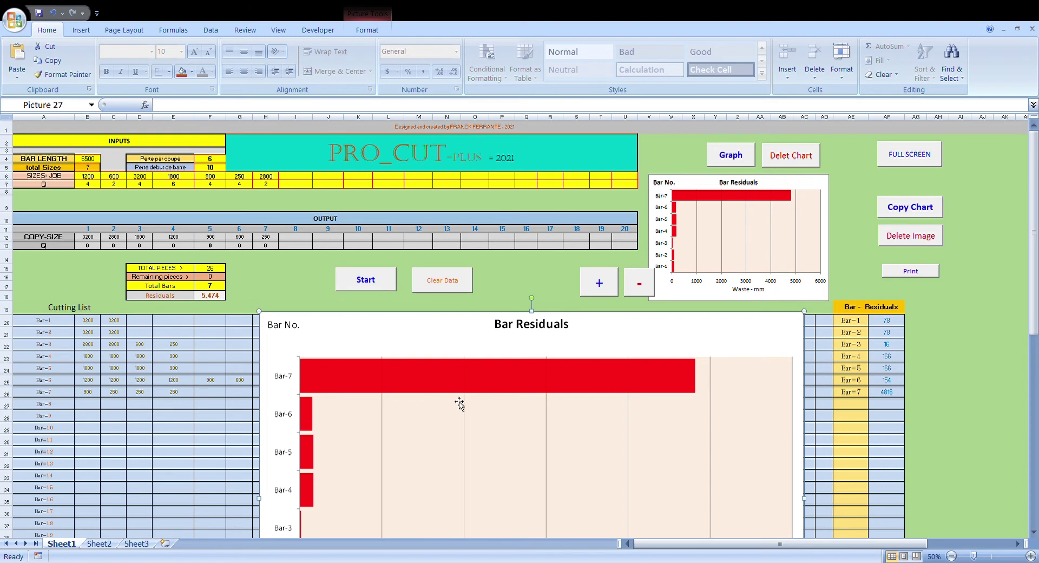
scroll(463, 390, "down", 2)
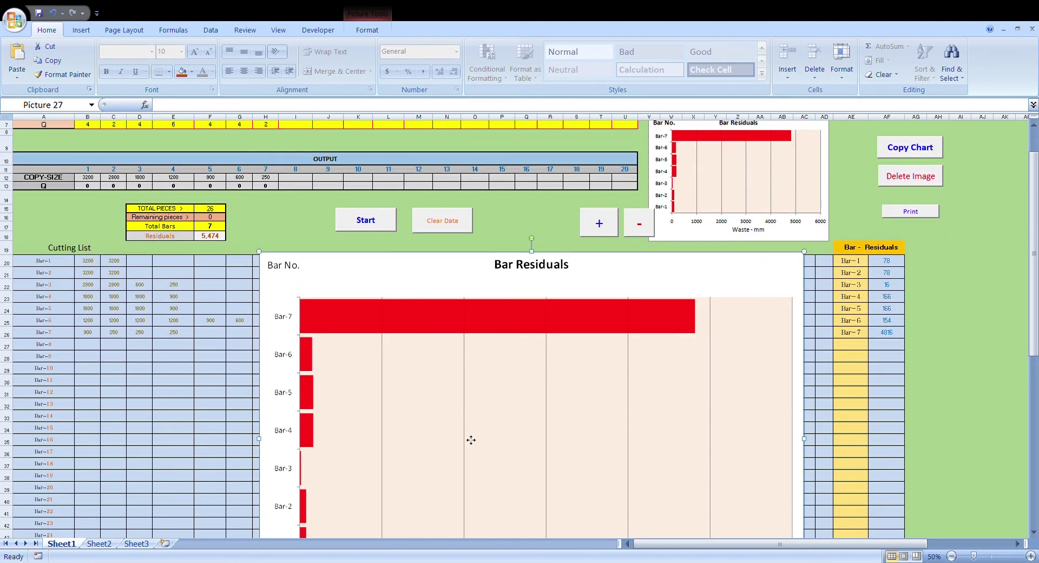
left_click_drag(470, 443, 508, 561)
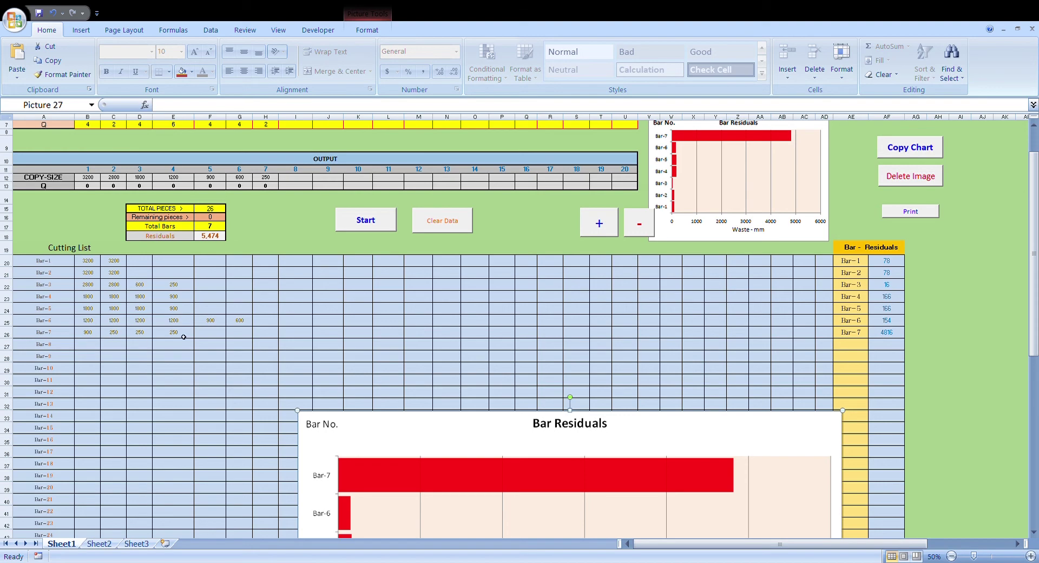
scroll(665, 463, "down", 8)
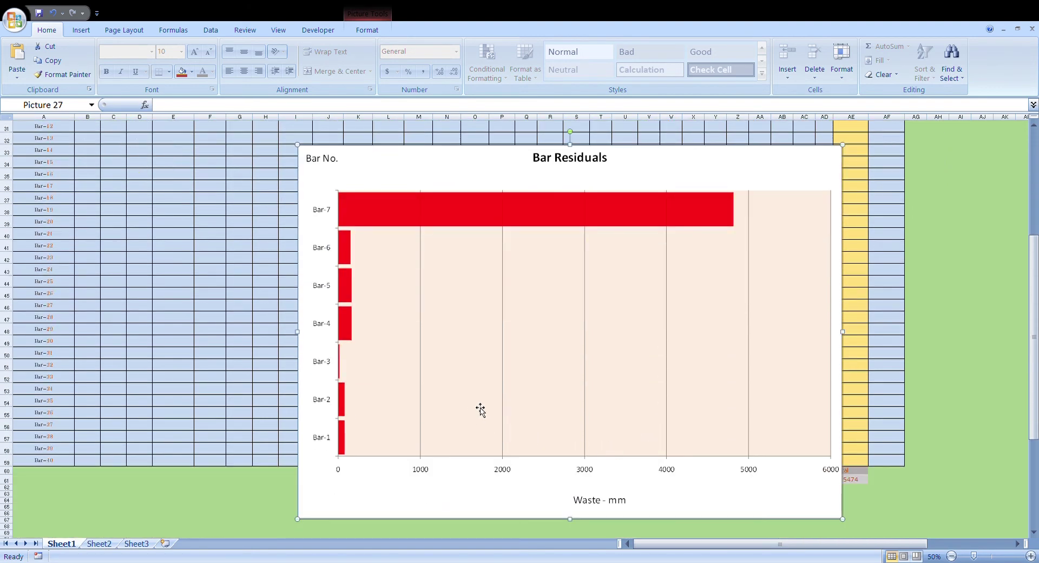
scroll(238, 333, "up", 4)
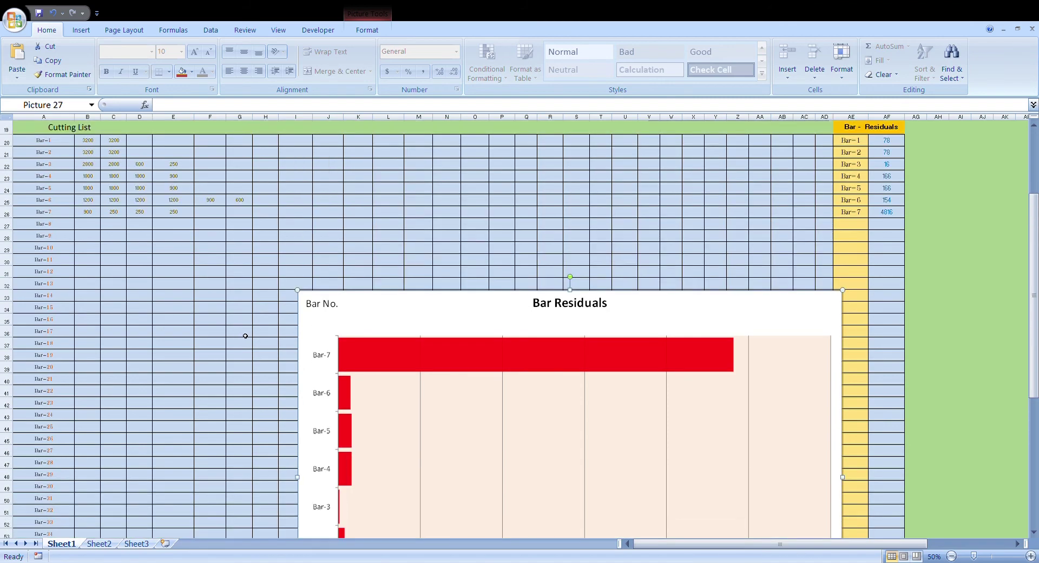
scroll(245, 336, "up", 4)
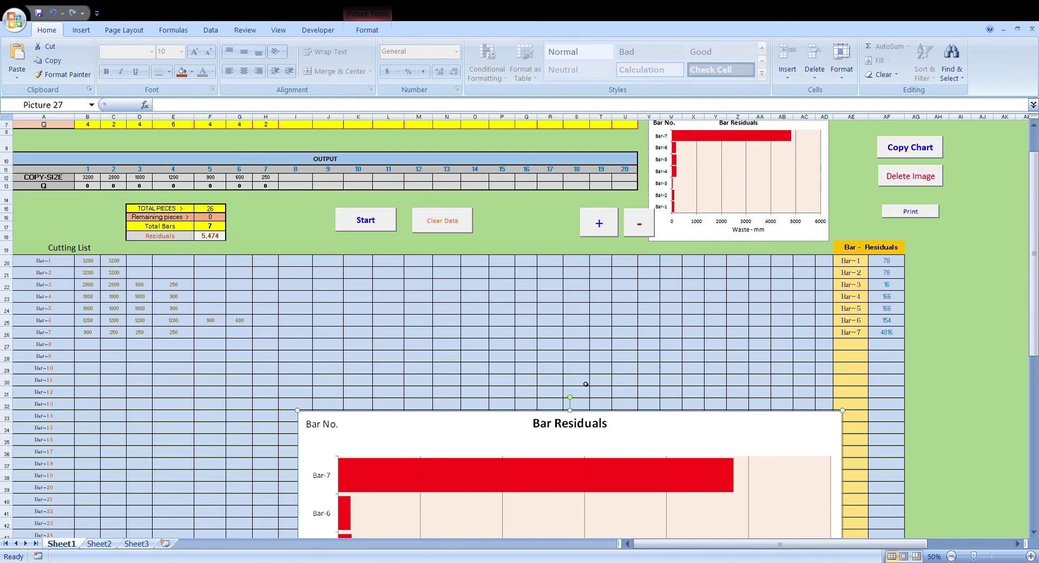
scroll(737, 440, "down", 5)
scroll(871, 381, "up", 2)
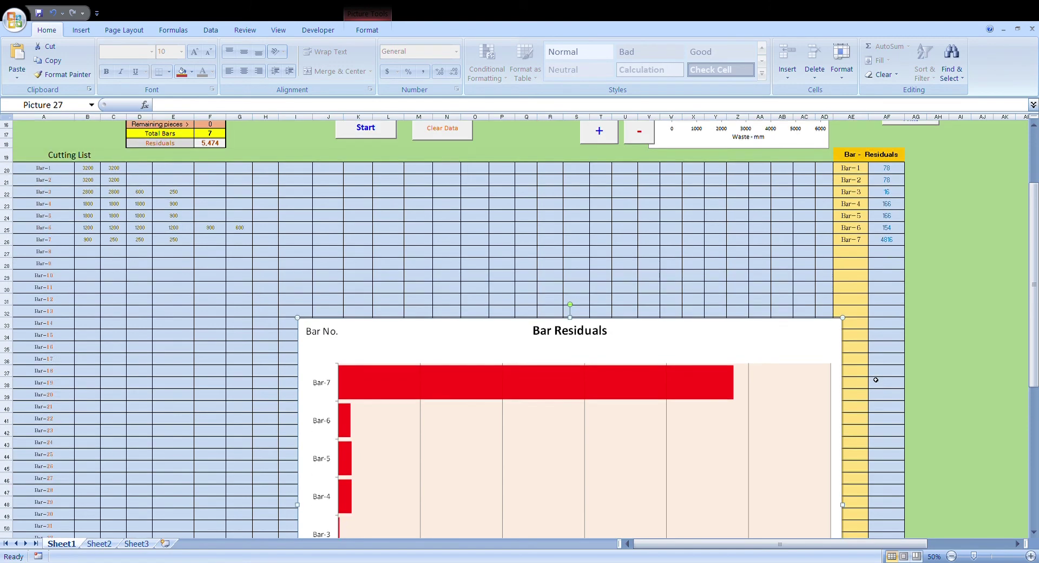
scroll(875, 379, "up", 5)
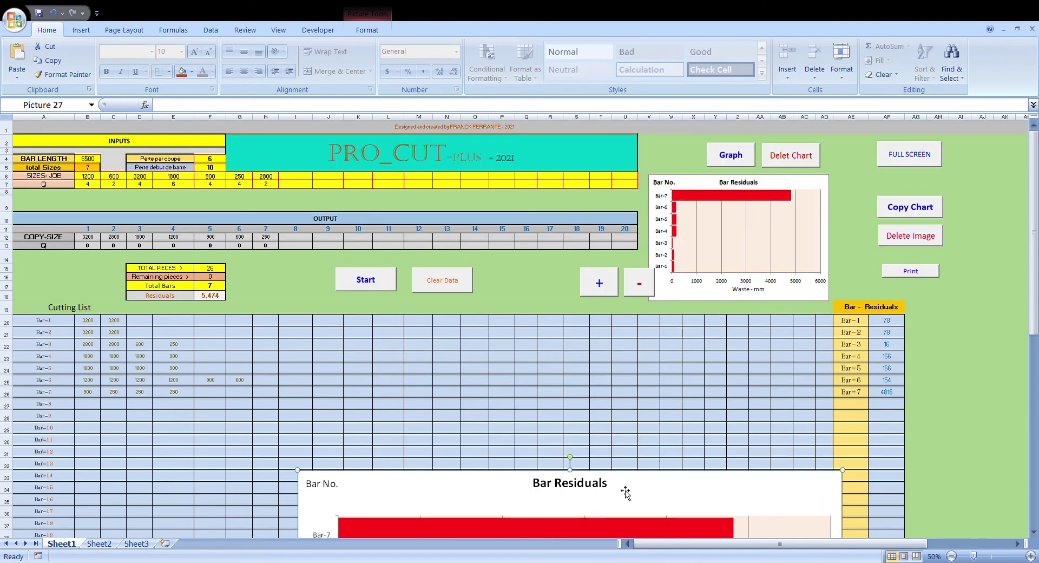
Delete the pasted chart picture with Delete Image and select the original Bar Residuals chart.
left_click(920, 236)
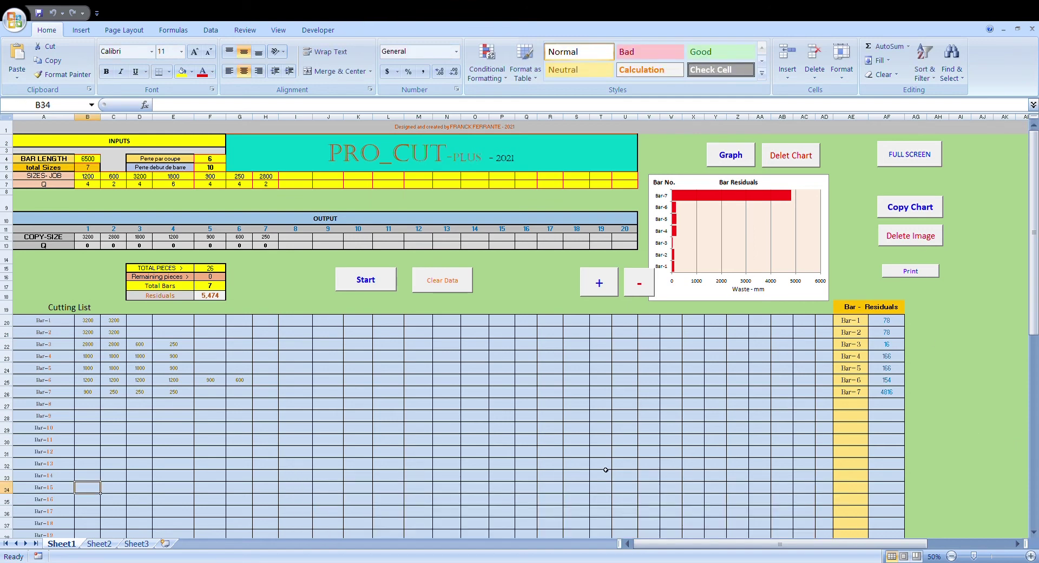
left_click(797, 190)
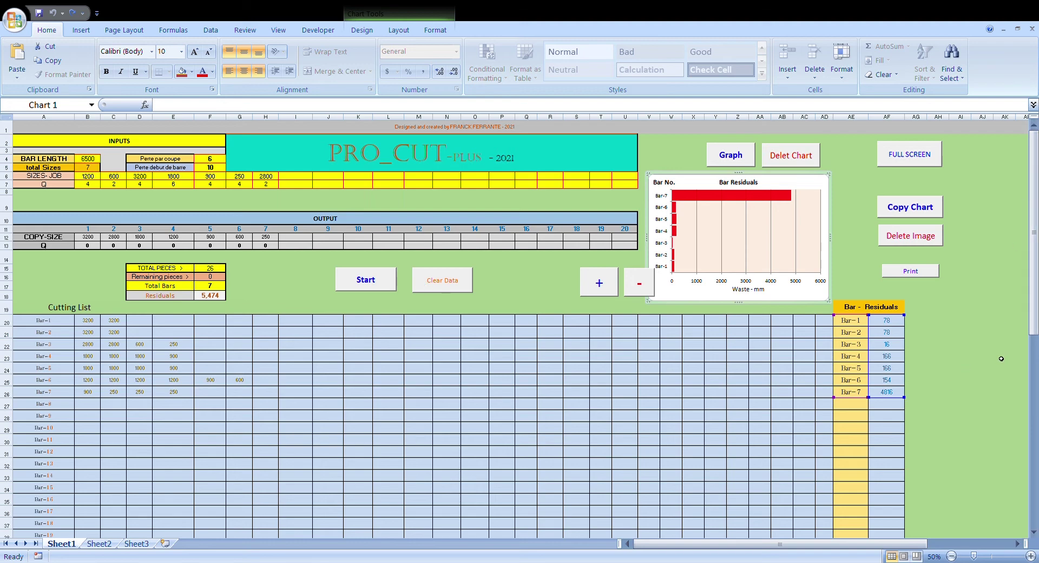
left_click(911, 271)
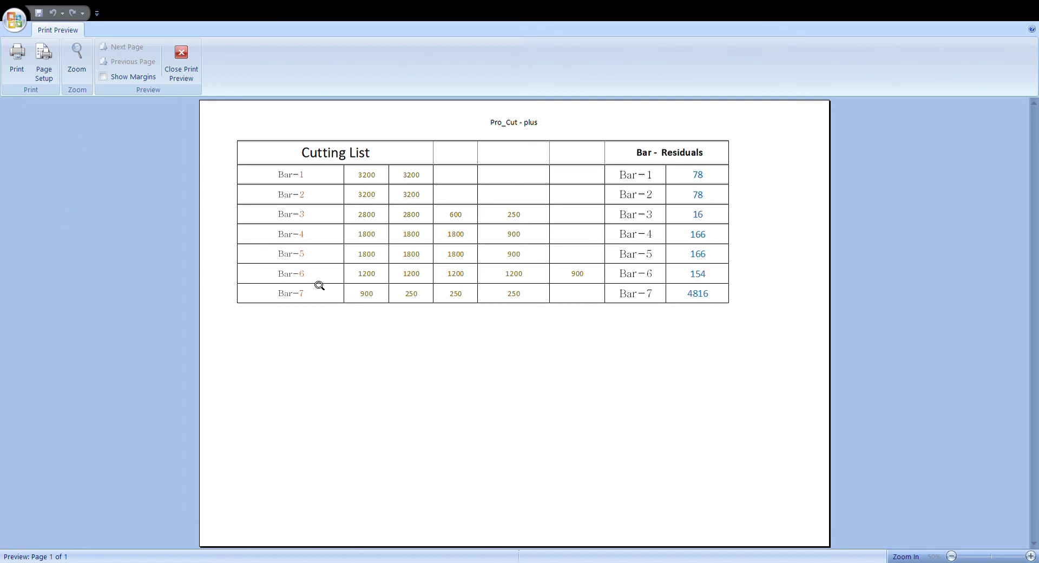
left_click(182, 71)
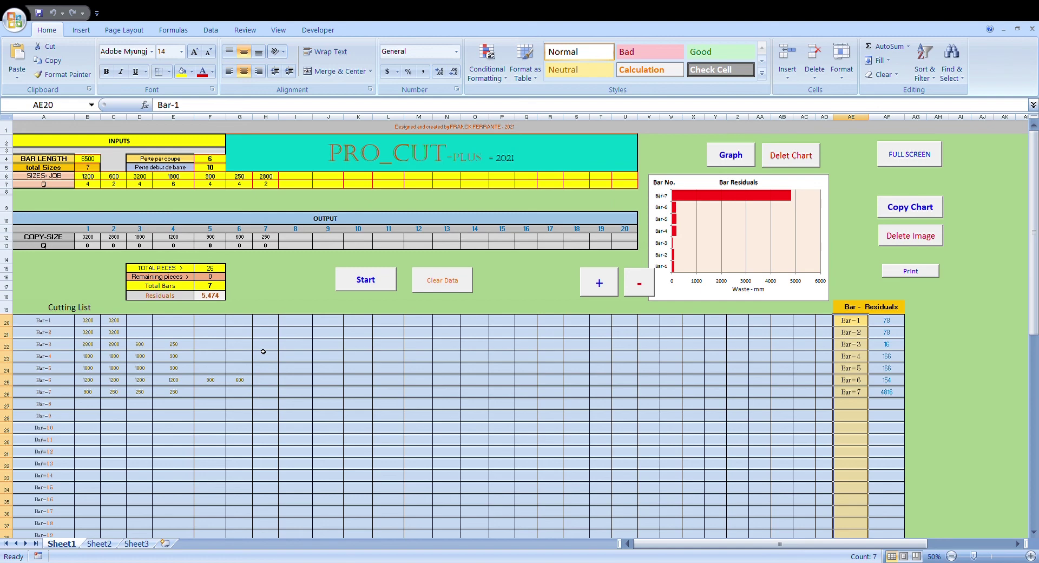
Delete the residuals chart with the Delet Chart button and confirm Yes on the warning.
left_click(803, 157)
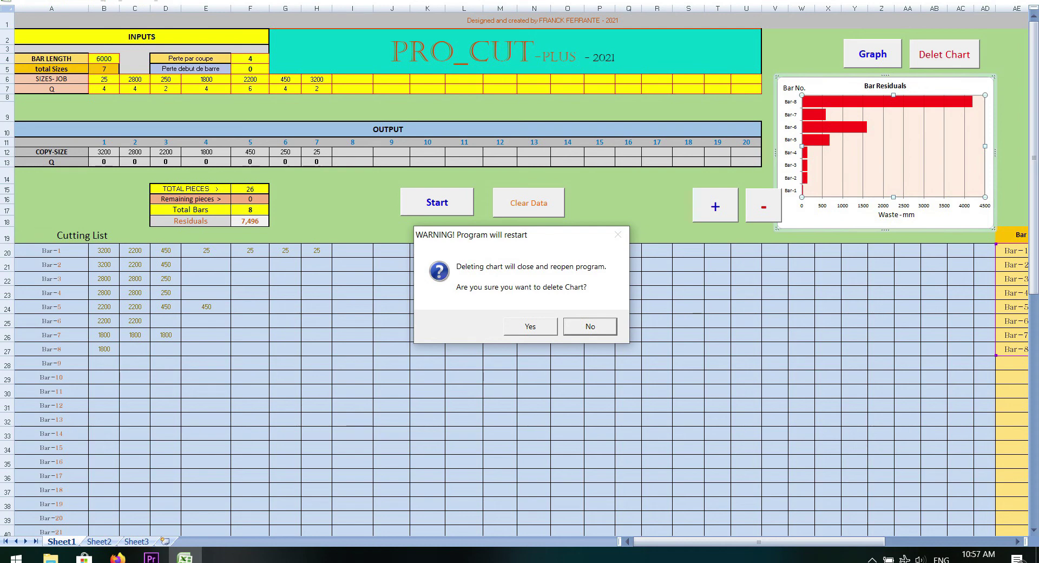
key("Return")
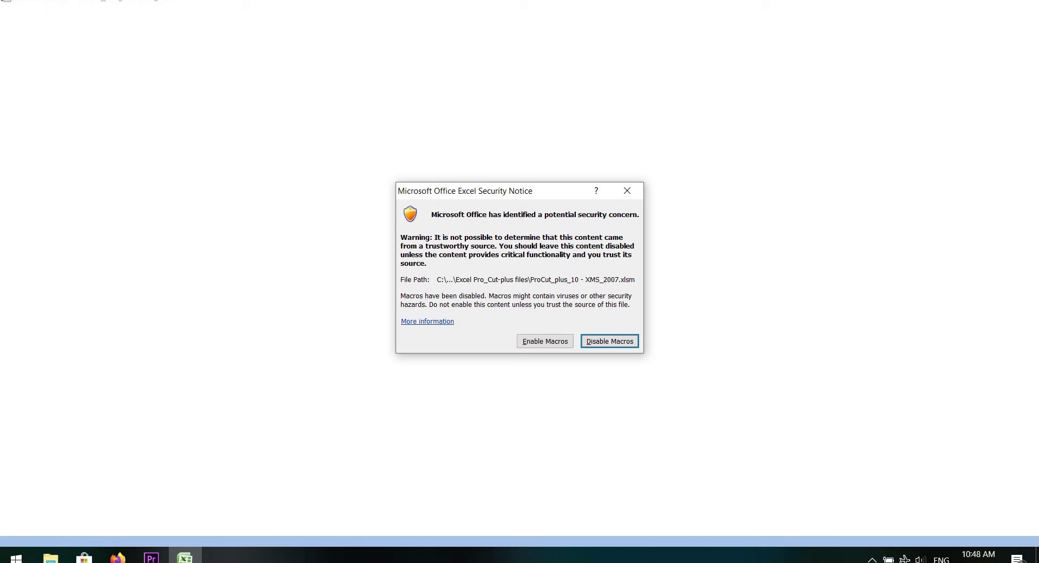
Enable macros in the Security Notice to reload ProCut_plus_10 - XMS_2007.xlsm.
key("alt+e")
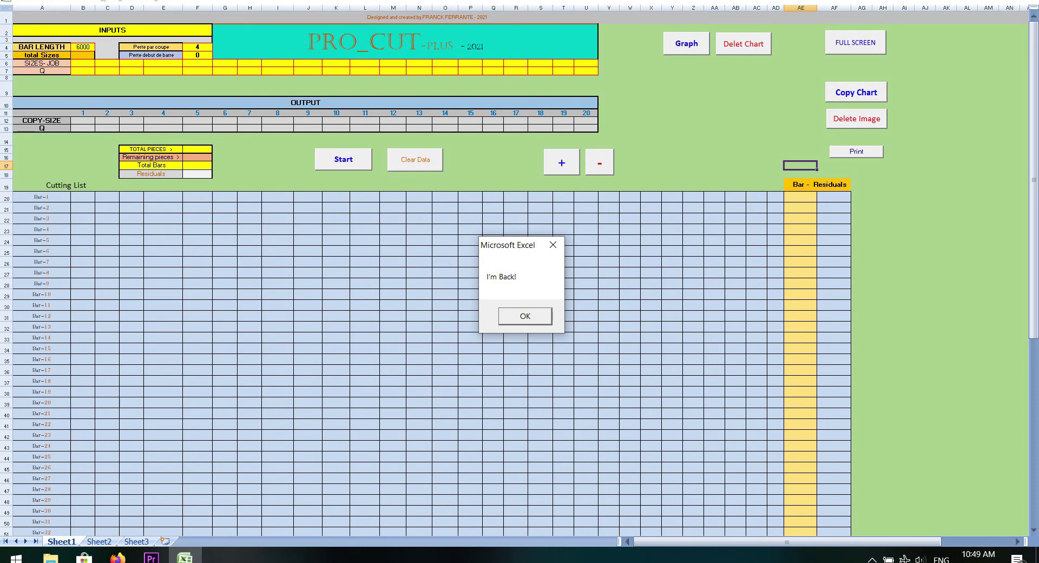
Dismiss the "I'm Back!" message with OK.
key("Return")
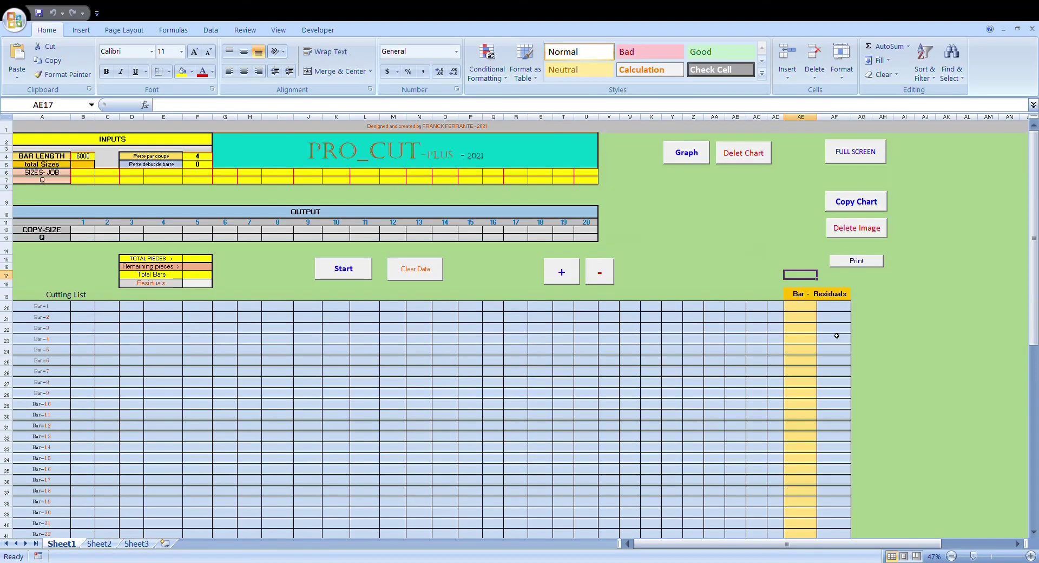